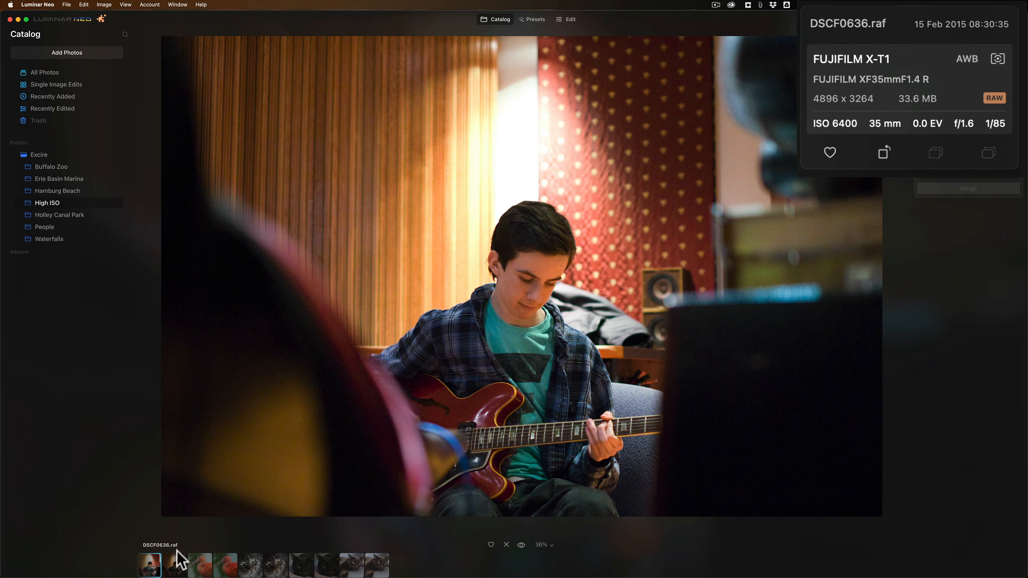
Review the raw photos in the High ISO folder alongside their DeNoiseAI DNG versions, checking each one's camera and ISO data
click(175, 562)
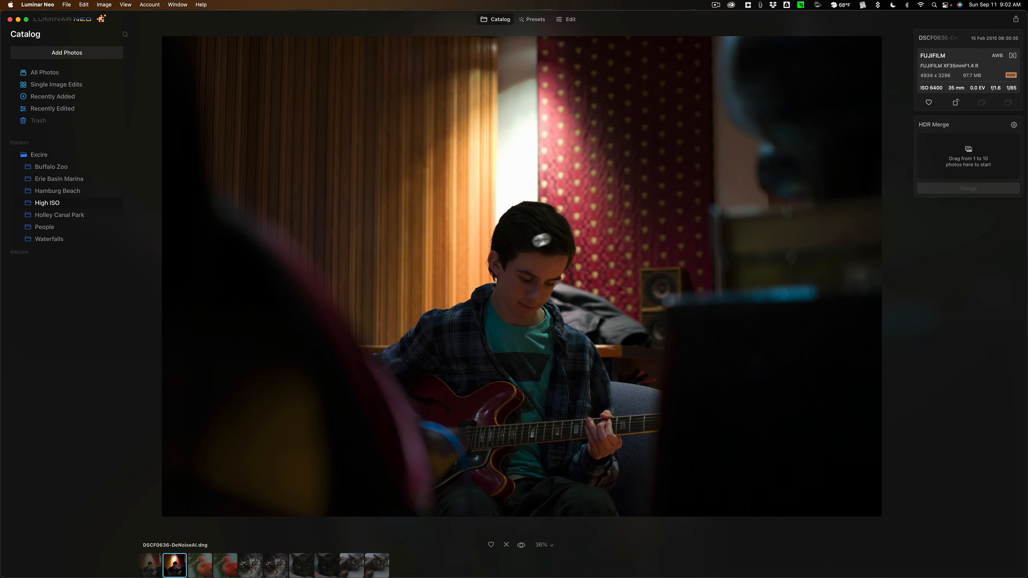
click(200, 566)
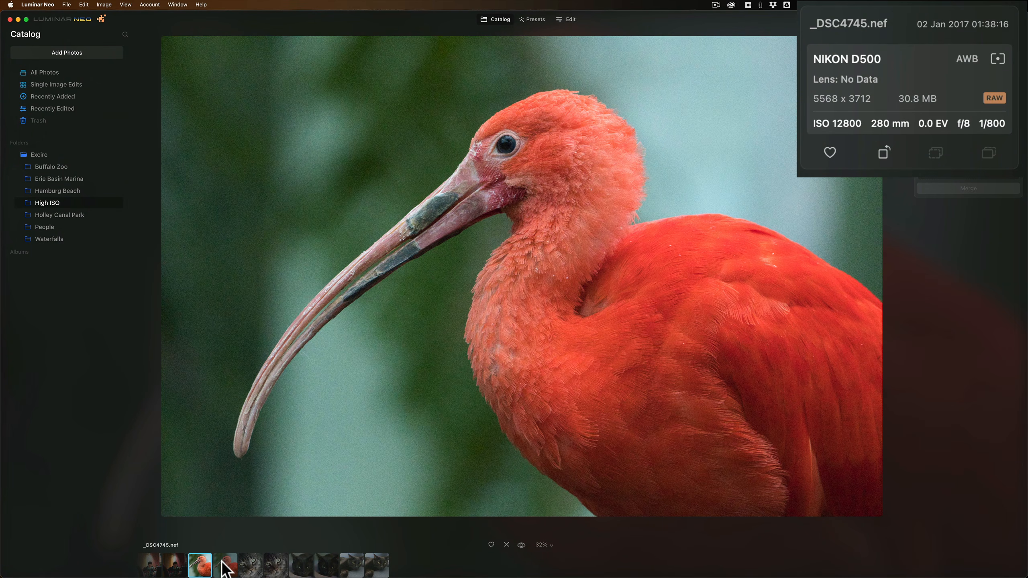
click(226, 567)
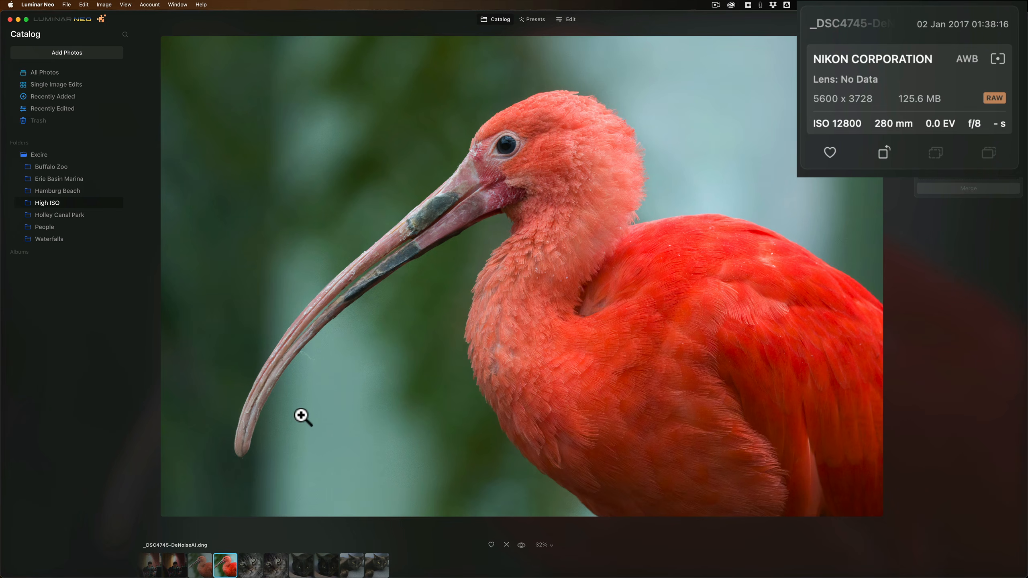
click(252, 568)
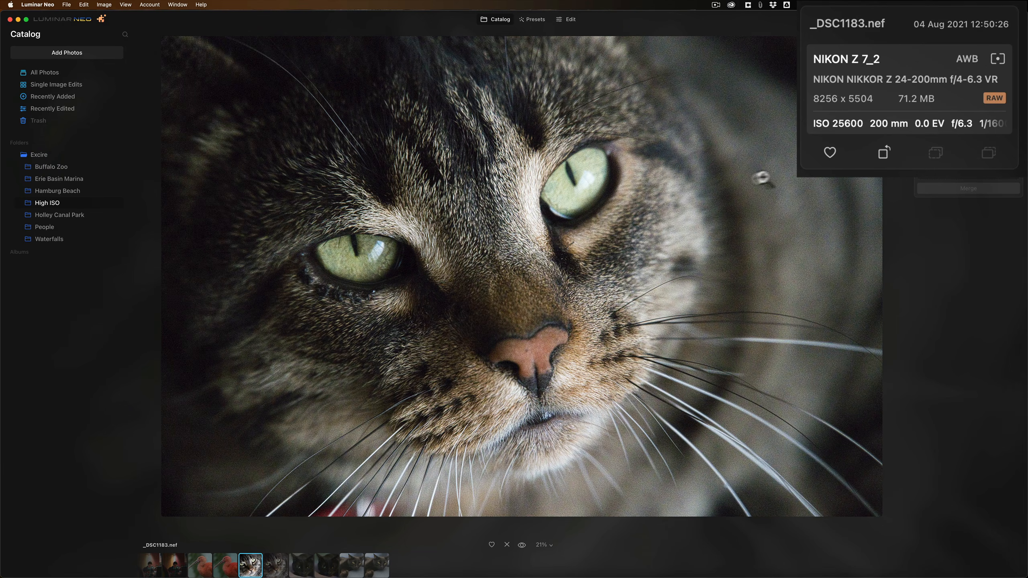
click(277, 563)
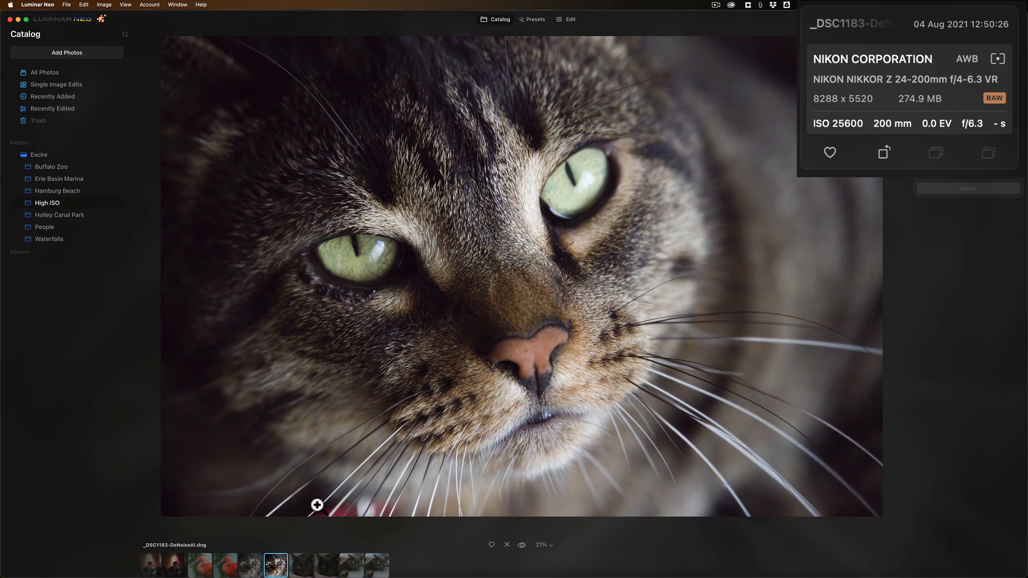
click(301, 566)
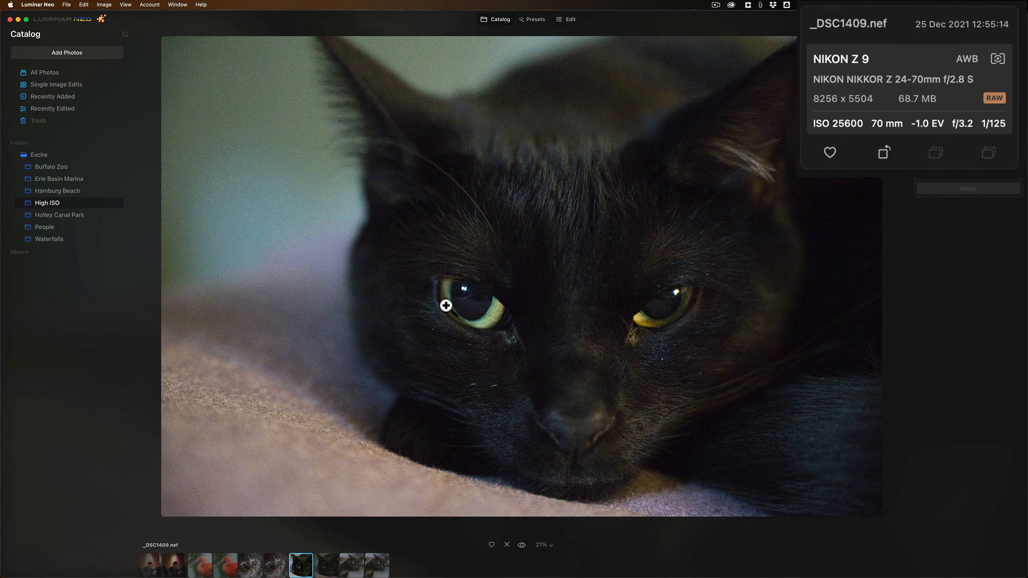
click(329, 564)
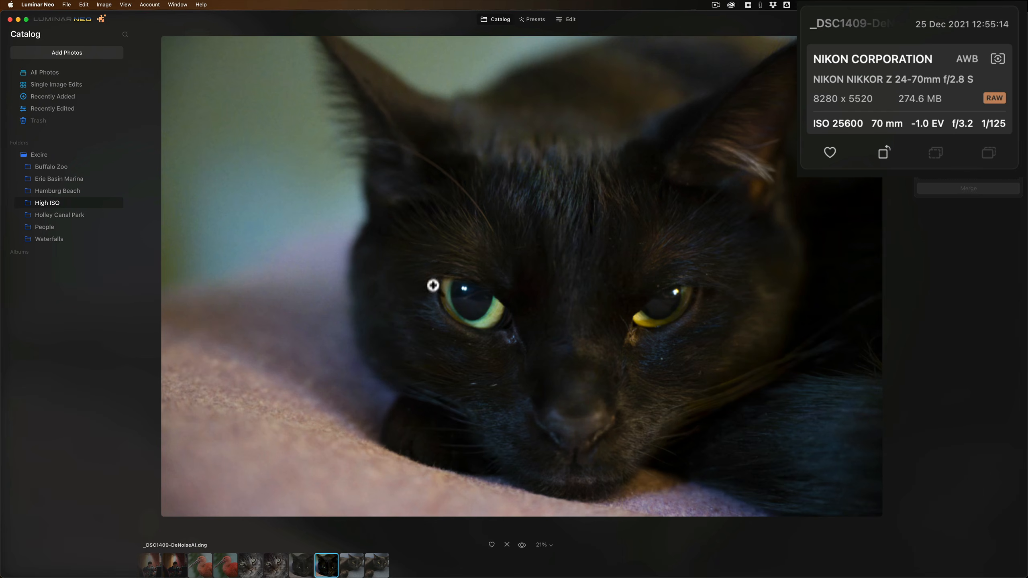
click(351, 566)
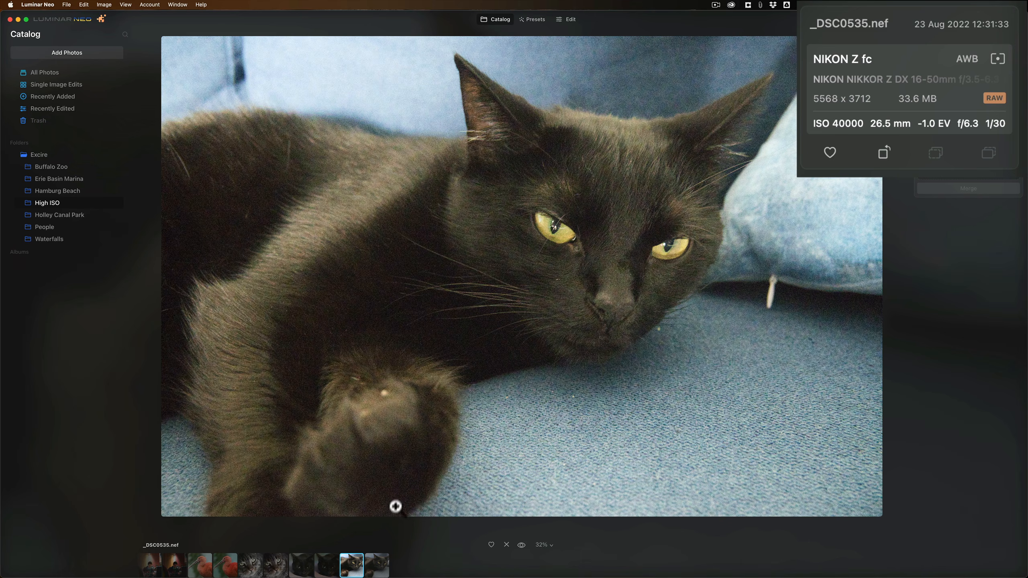
click(377, 569)
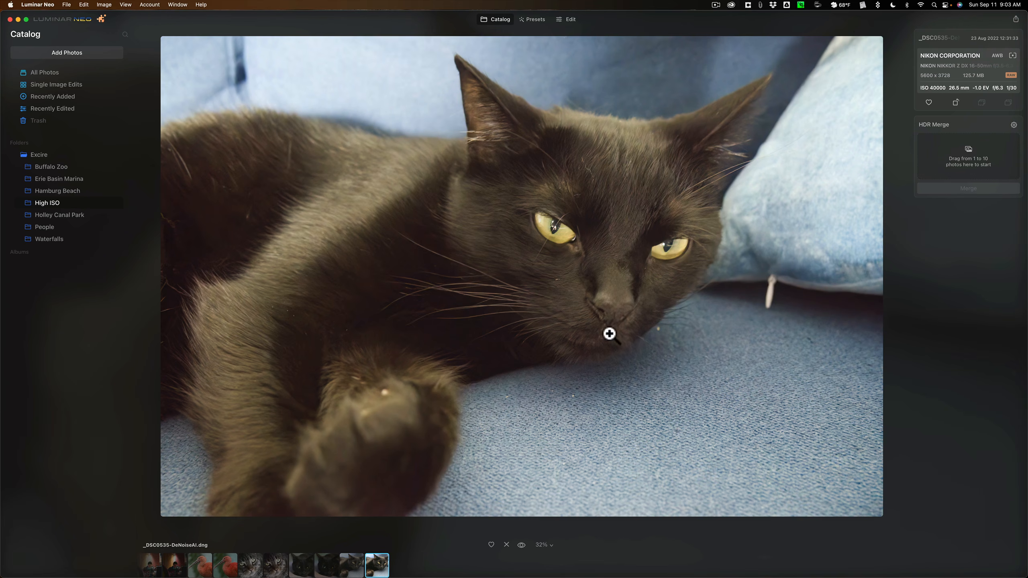
Open DSCF0636.raf for editing and apply Noiseless noise reduction at the High level
click(146, 571)
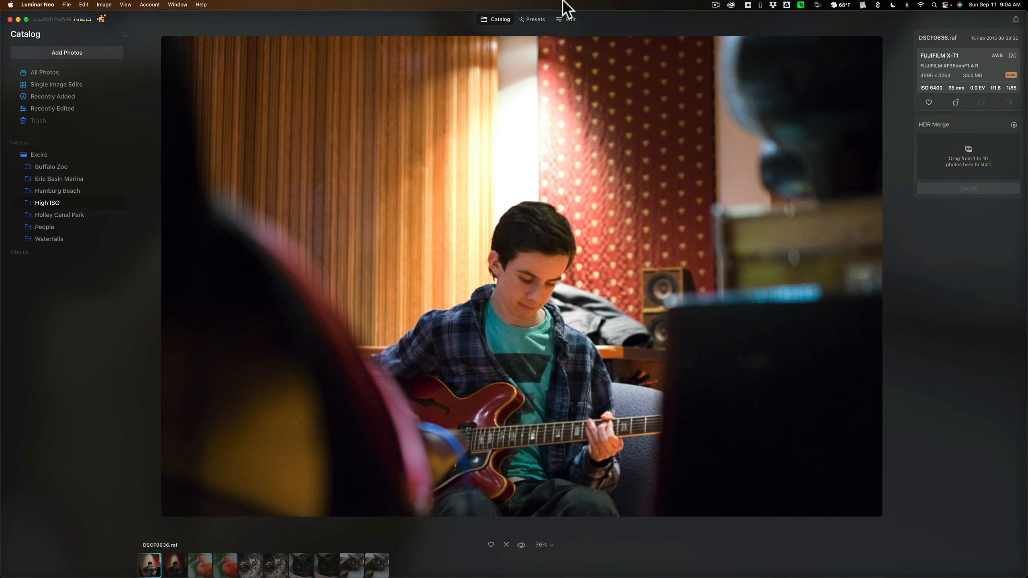
click(566, 20)
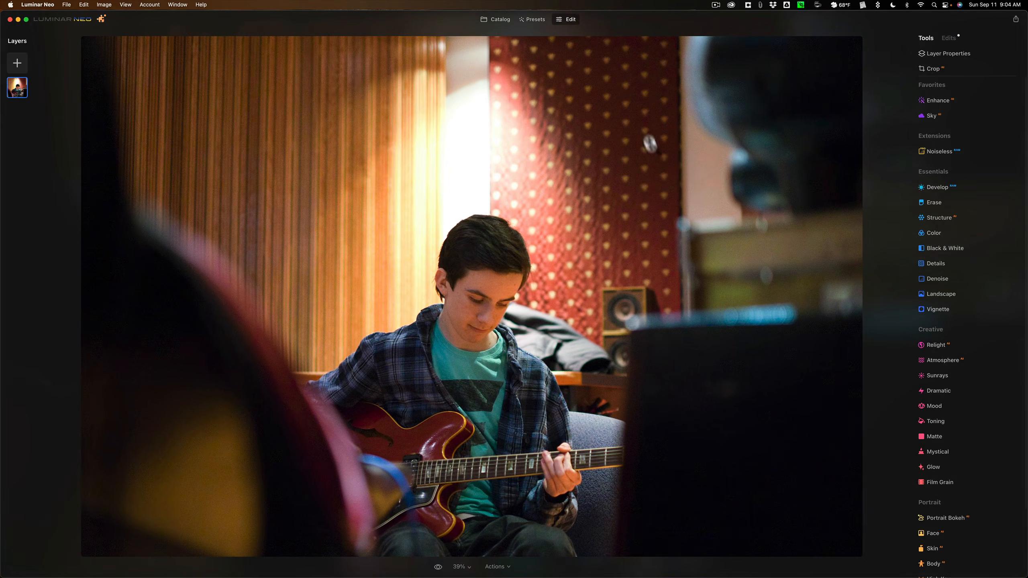
click(938, 150)
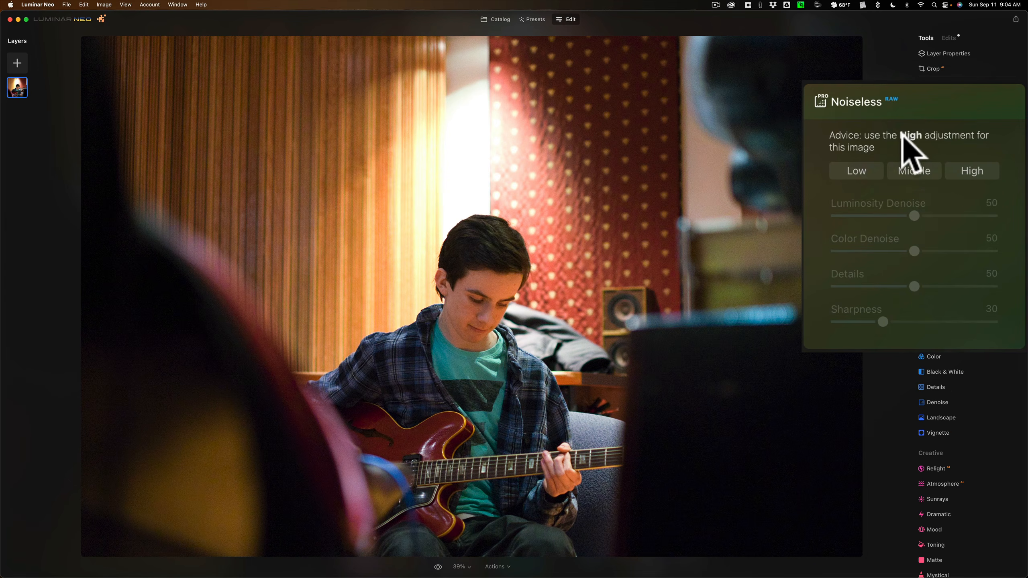
click(974, 172)
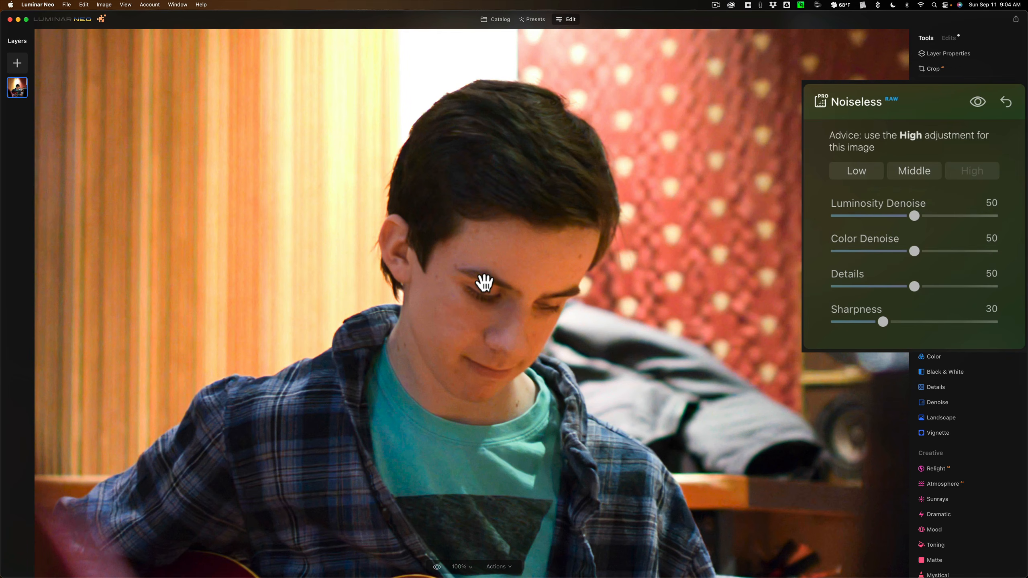
Examine the guitarist's face, the speakers and the dark foreground at 100%, comparing them before and after noise reduction
click(484, 282)
click(483, 284)
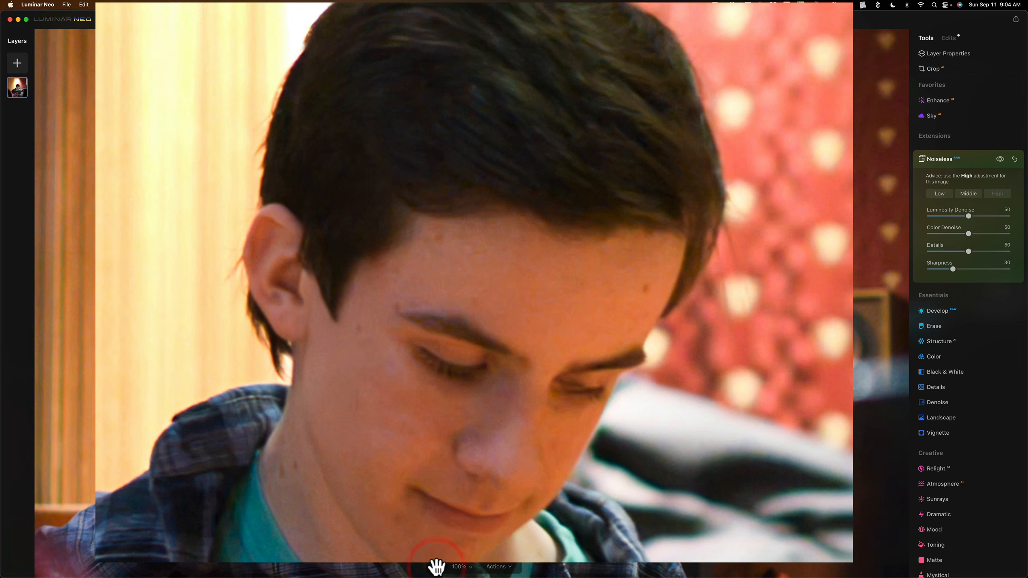
drag(850, 328, 271, 209)
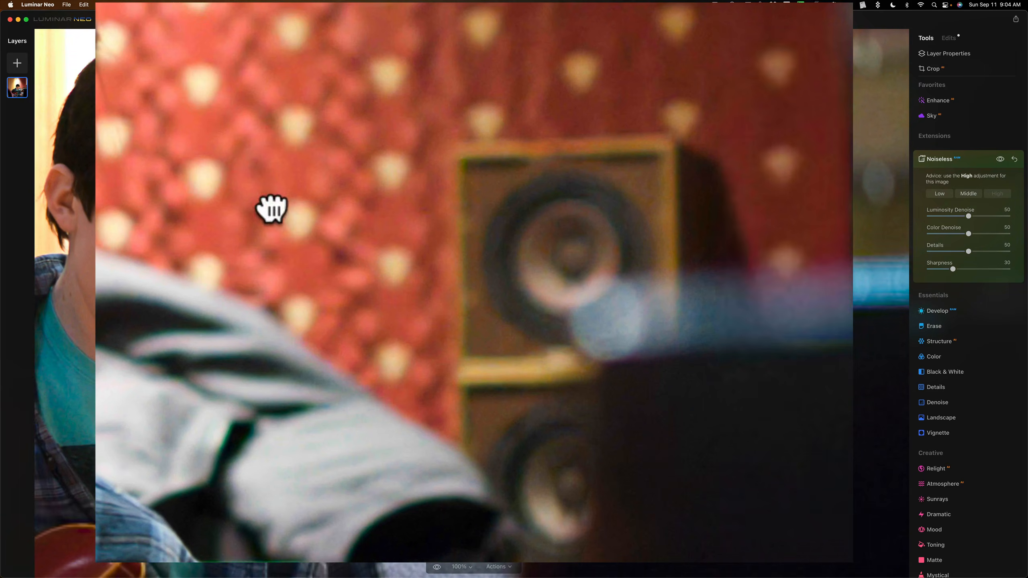
drag(706, 559, 248, 181)
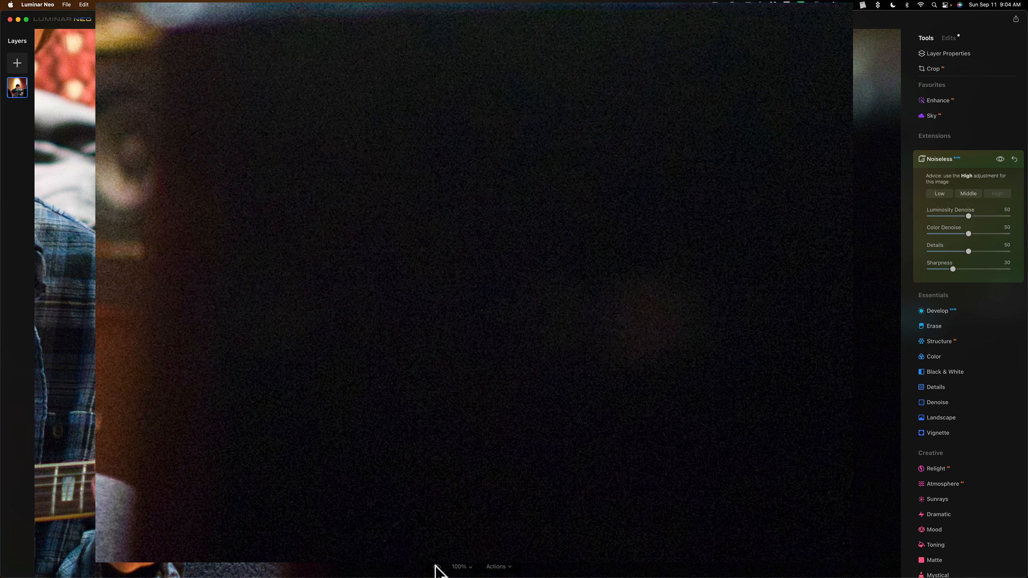
click(436, 569)
drag(255, 413, 667, 302)
click(666, 302)
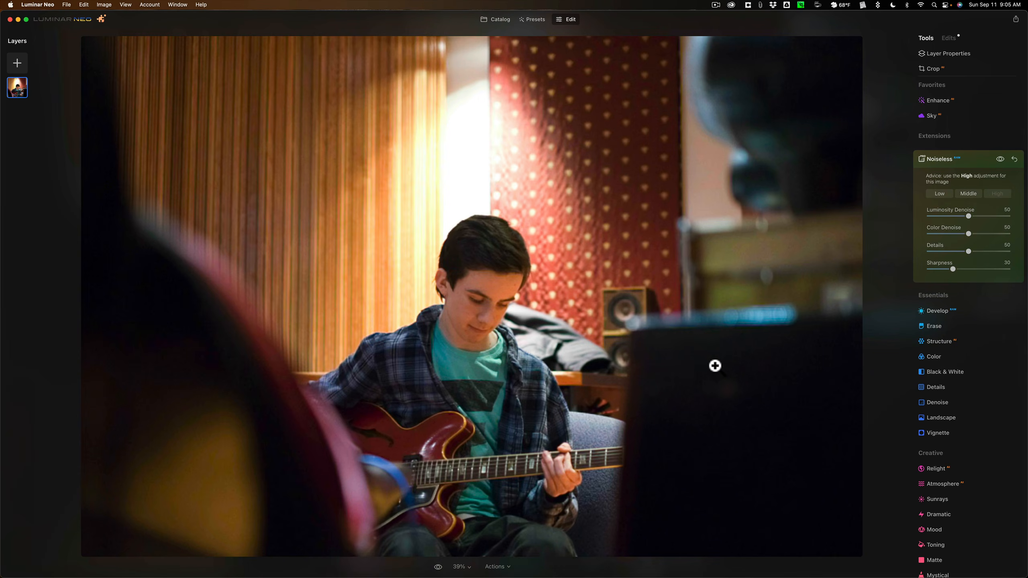
click(710, 371)
drag(762, 379, 525, 241)
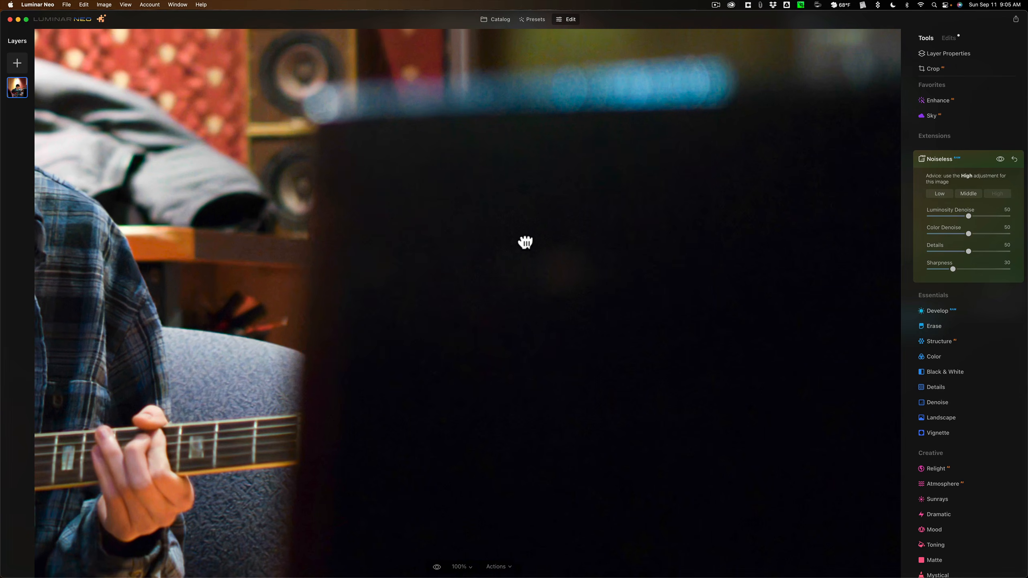
click(523, 237)
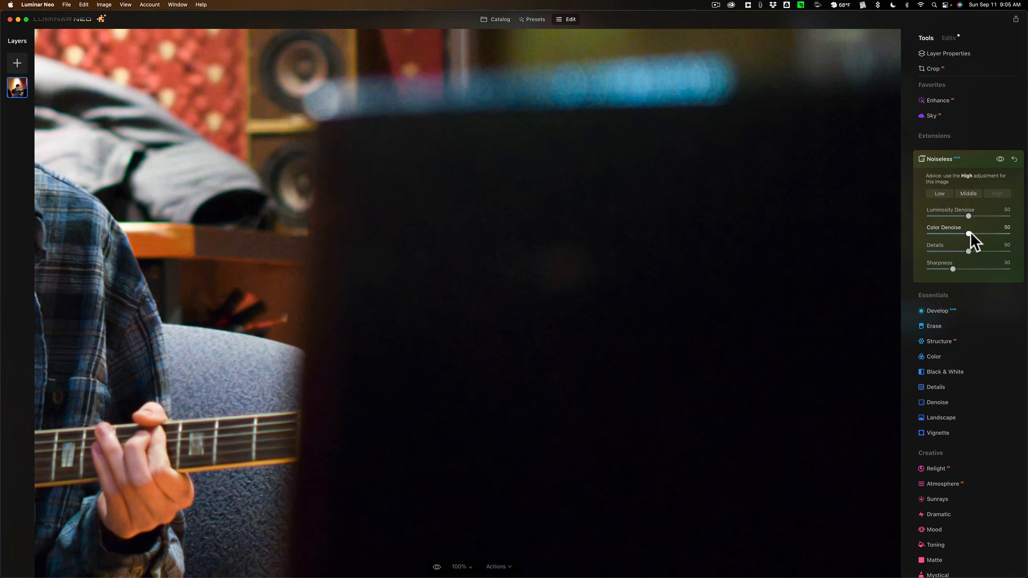
Try stronger Color Denoise and Luminosity Denoise on the dark foreground, and return both settings to 50
drag(1006, 236, 1022, 237)
drag(1007, 215, 1015, 218)
click(968, 219)
Inspect the guitarist and the blurred foreground of the denoised photo at 100% for remaining noise
click(510, 282)
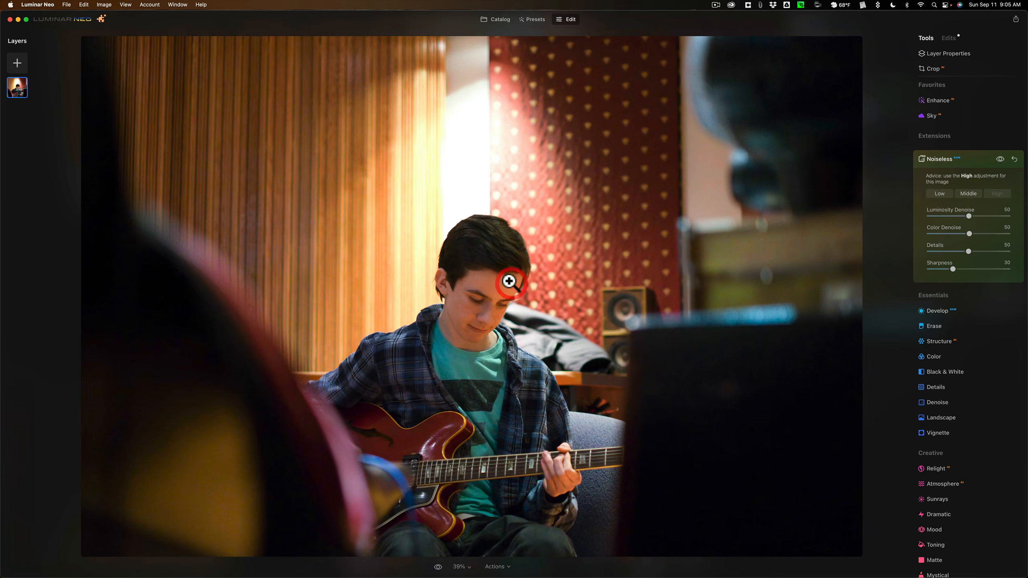
click(162, 325)
drag(235, 295, 372, 321)
click(418, 243)
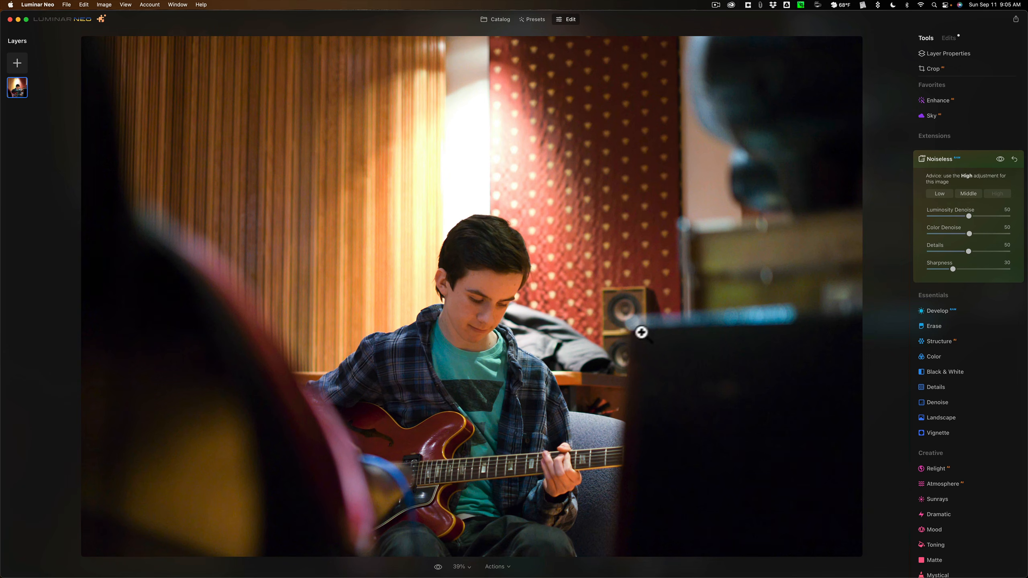
Compare the denoised DSCF0636.raf with DSCF0636-DeNoiseAI.dng in the catalog, magnifying the speakers and dark foreground in both
click(497, 19)
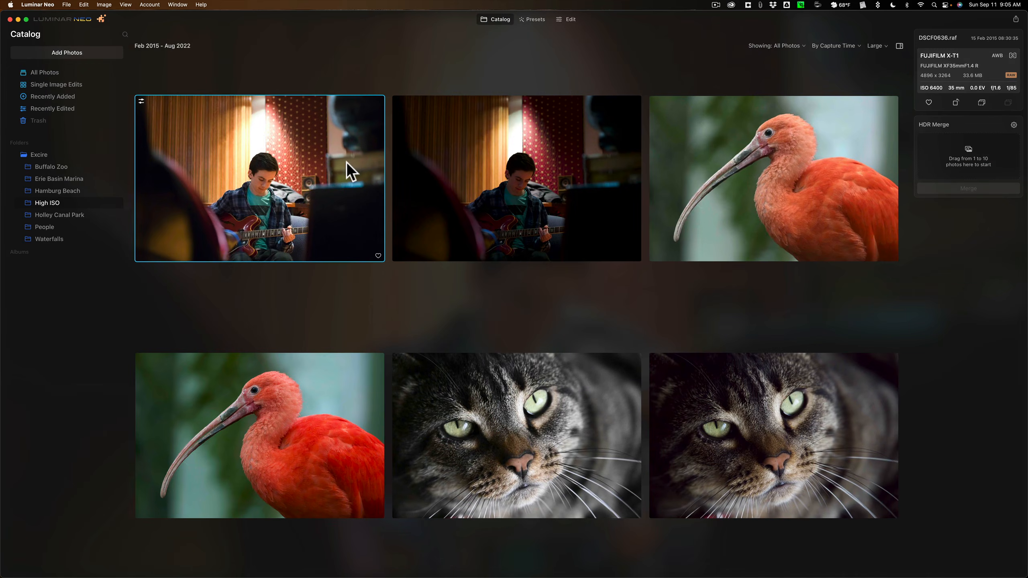
double_click(325, 166)
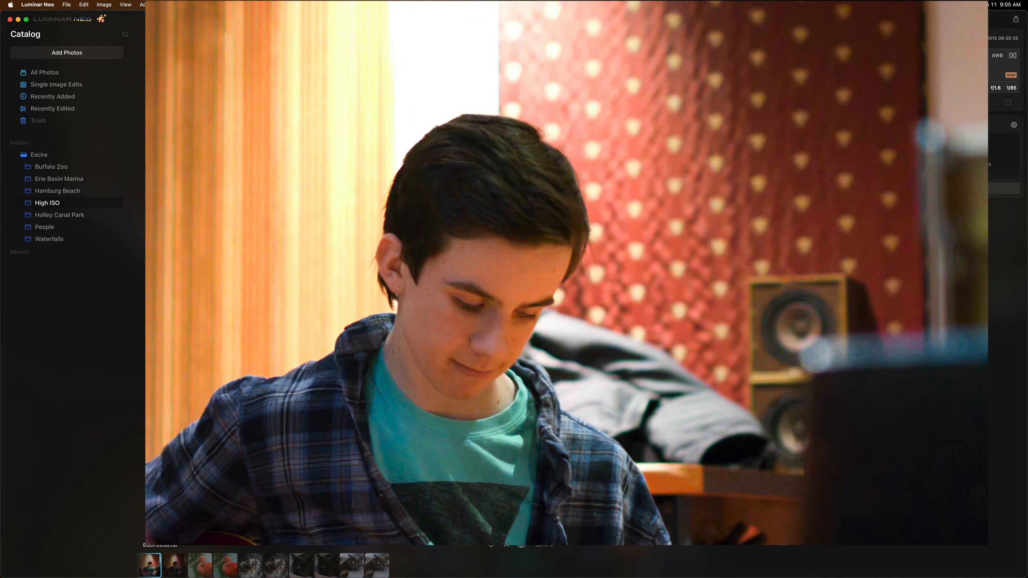
click(176, 569)
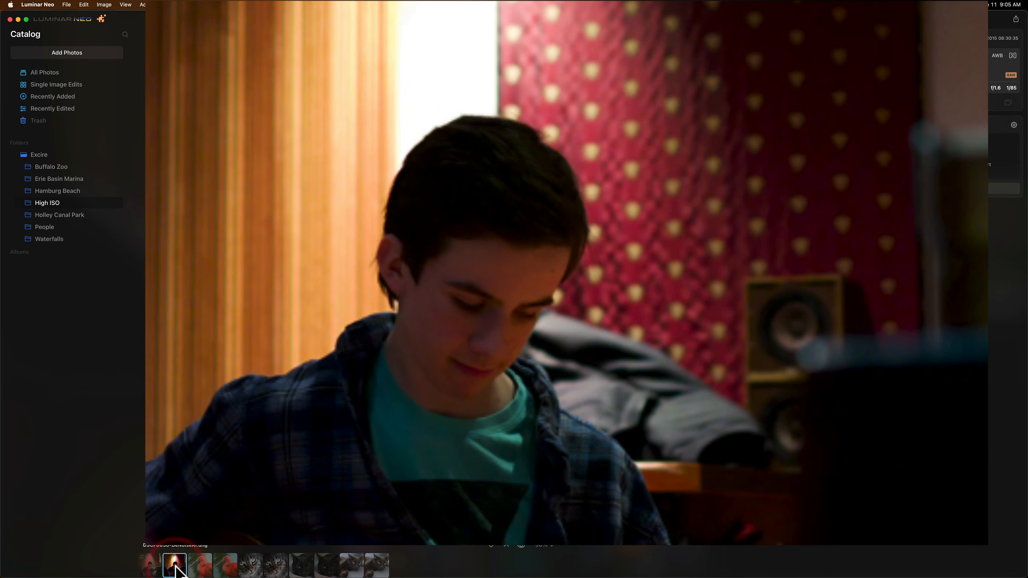
click(924, 383)
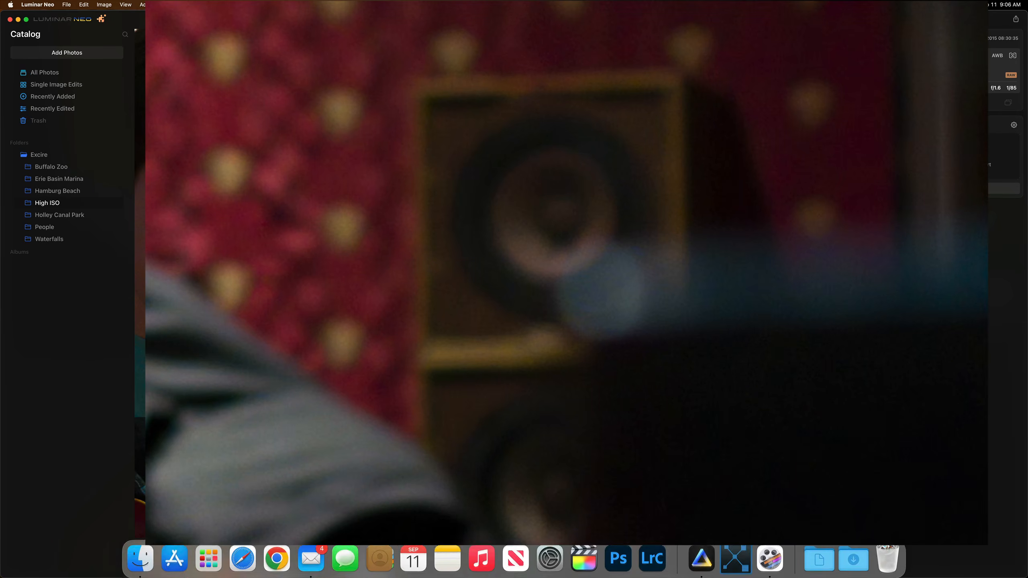
click(149, 566)
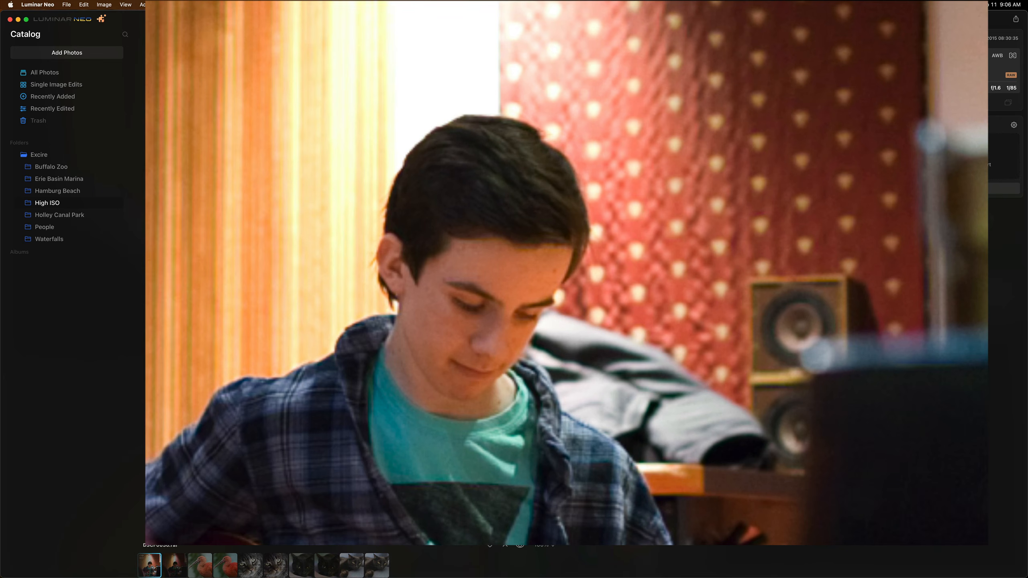
click(863, 423)
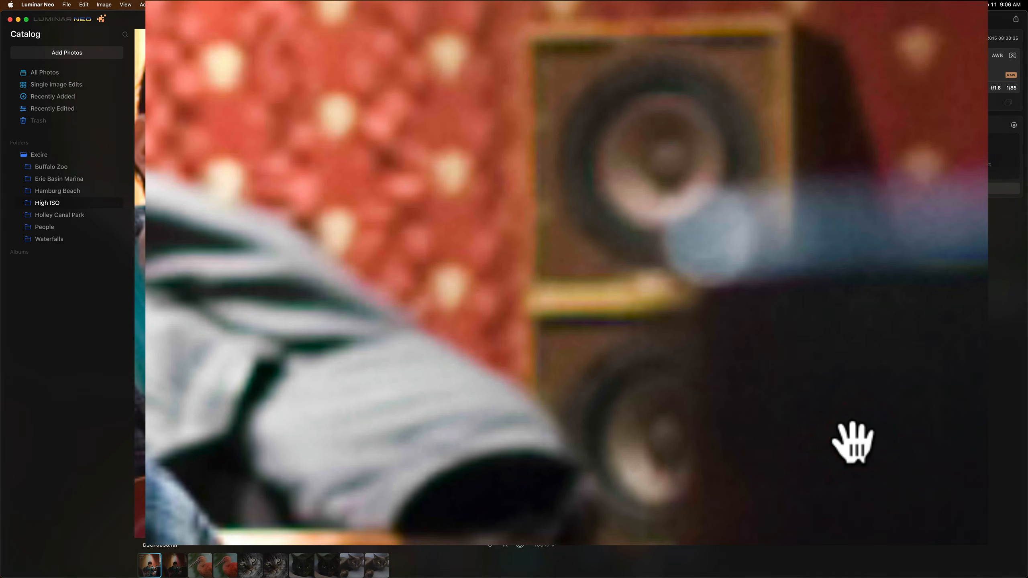
click(854, 446)
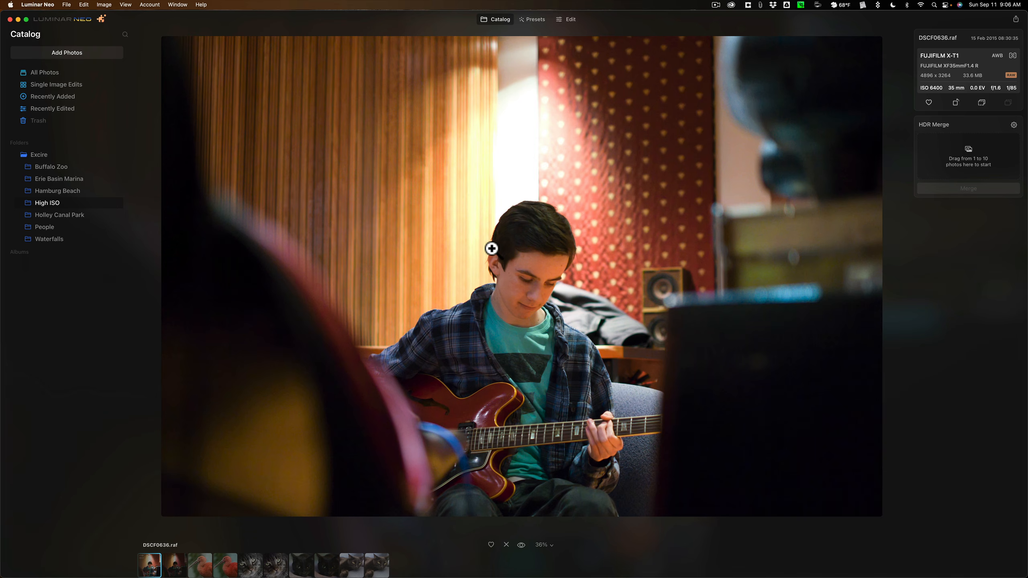
Check the noise in _DSC4745.nef at 100%, open the photo for editing and apply Noiseless at the High level
click(205, 569)
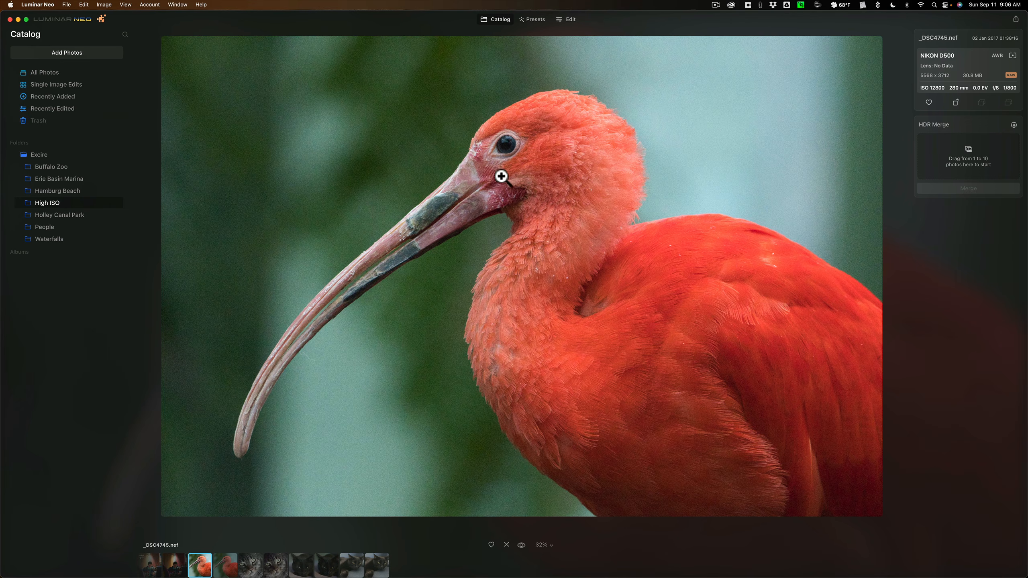
click(430, 151)
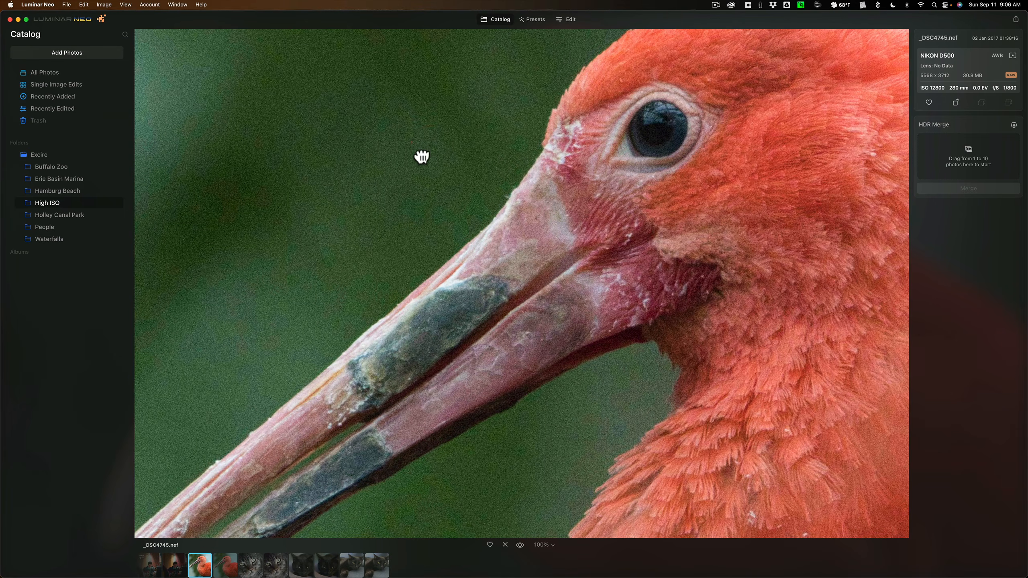
click(420, 155)
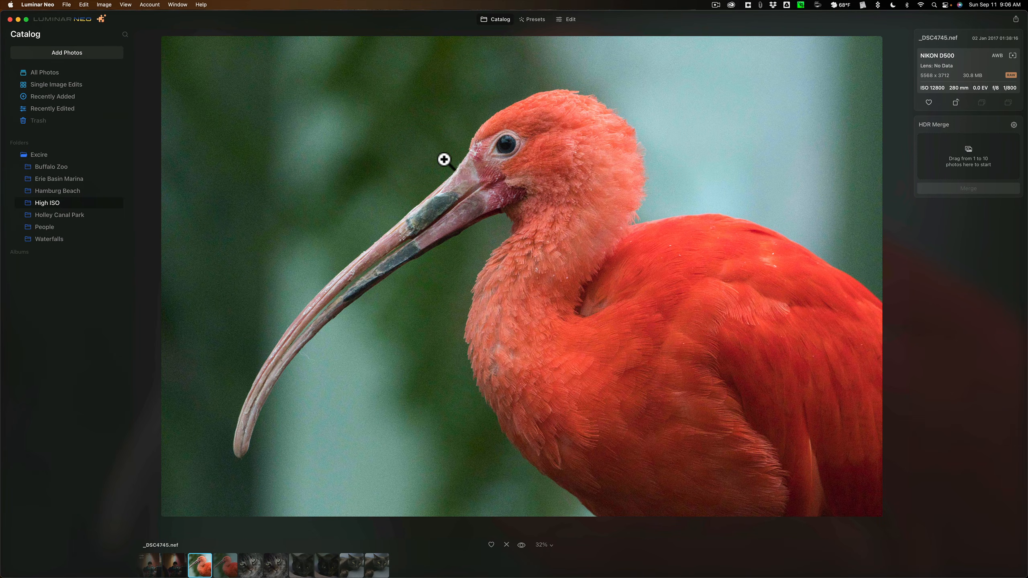
click(564, 18)
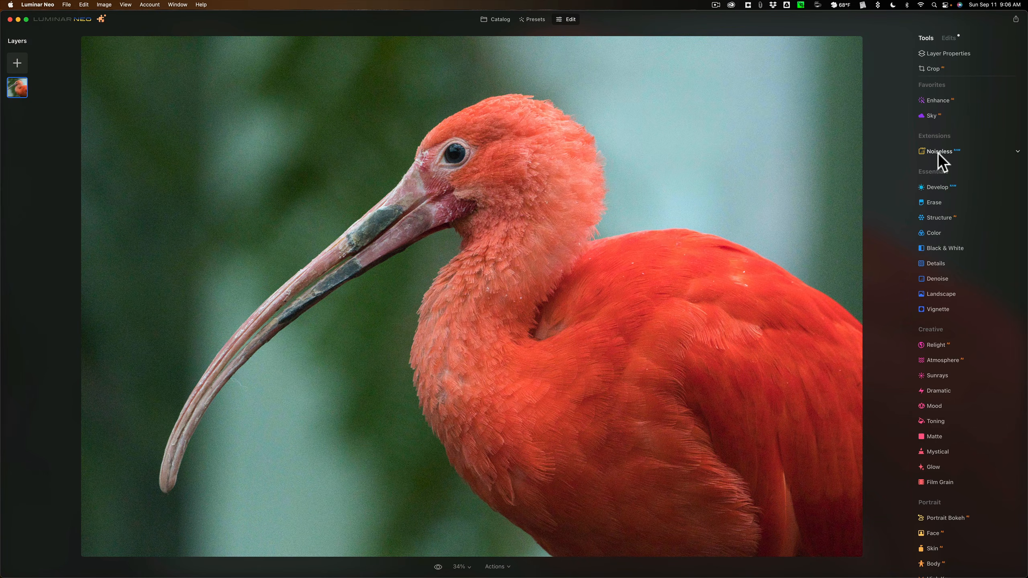
click(938, 151)
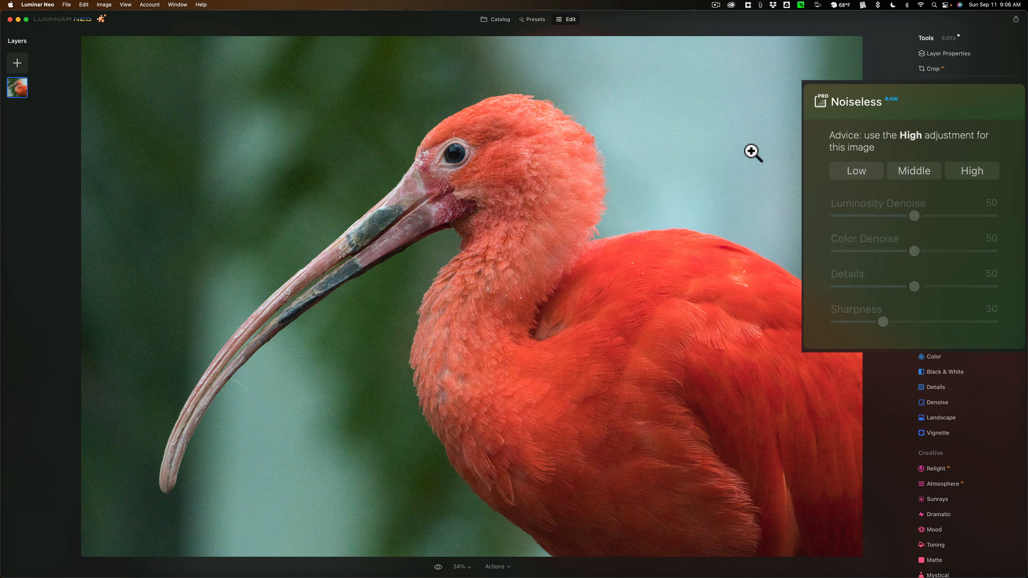
click(971, 171)
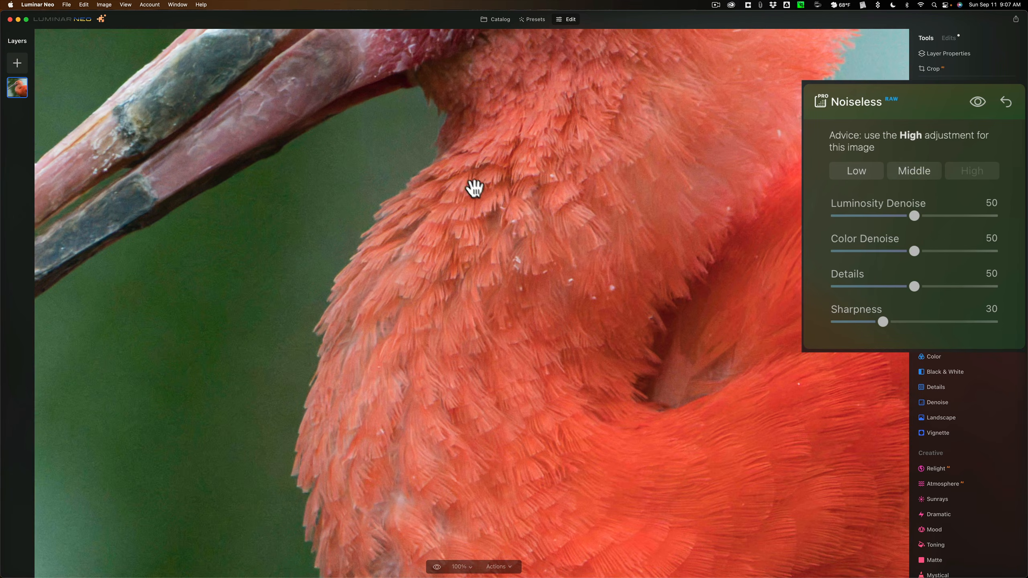
Inspect the bird's feathers, beak, eye and background at 100%, comparing the denoised photo with the original
drag(482, 174, 704, 367)
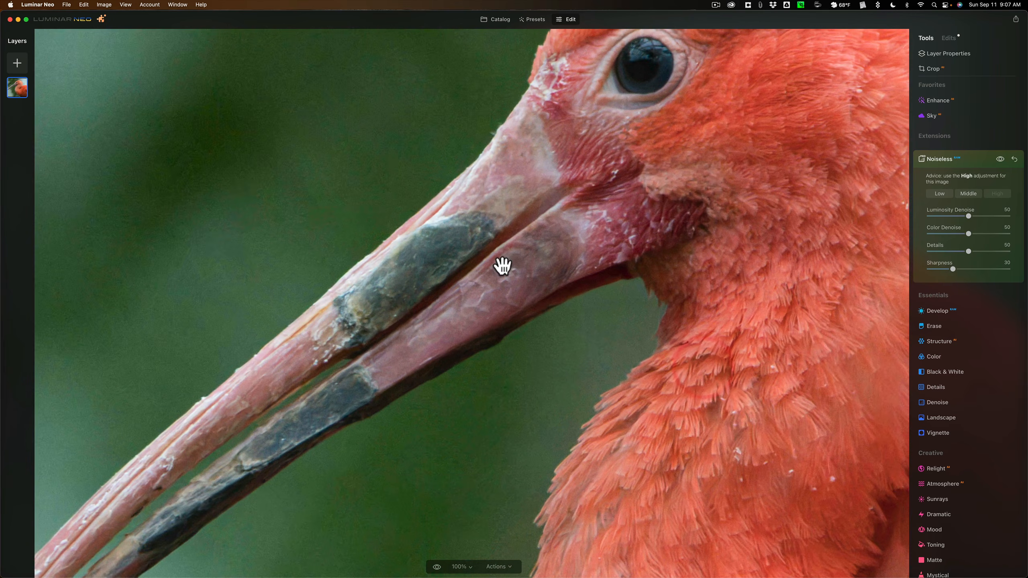
drag(505, 235, 533, 309)
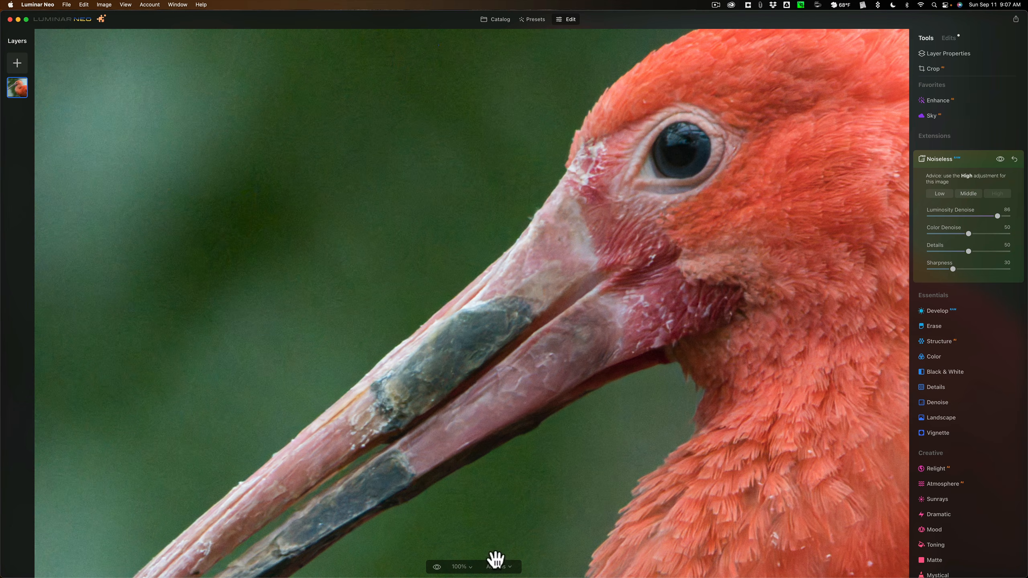
click(436, 567)
click(436, 567)
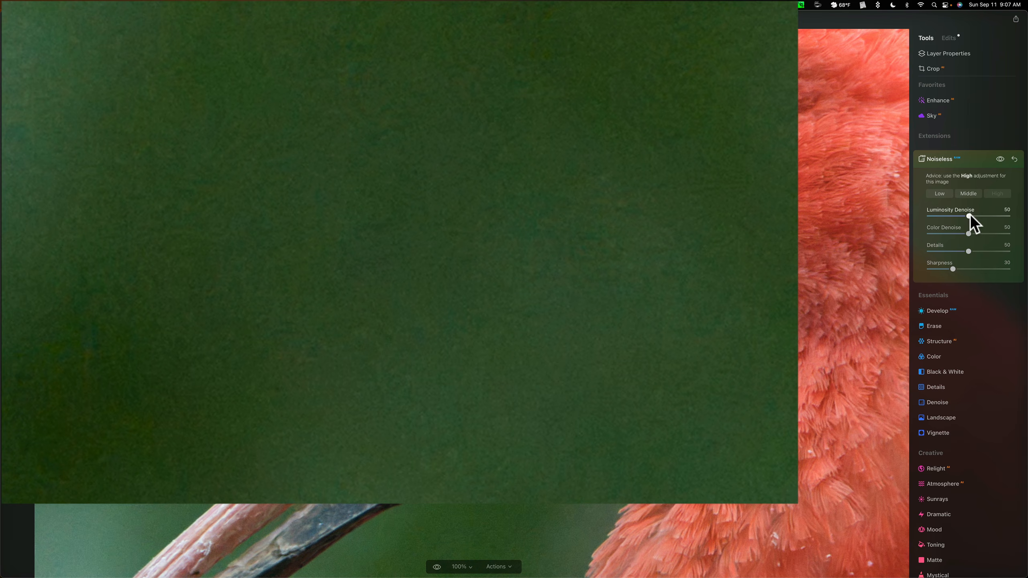
click(1000, 216)
click(796, 212)
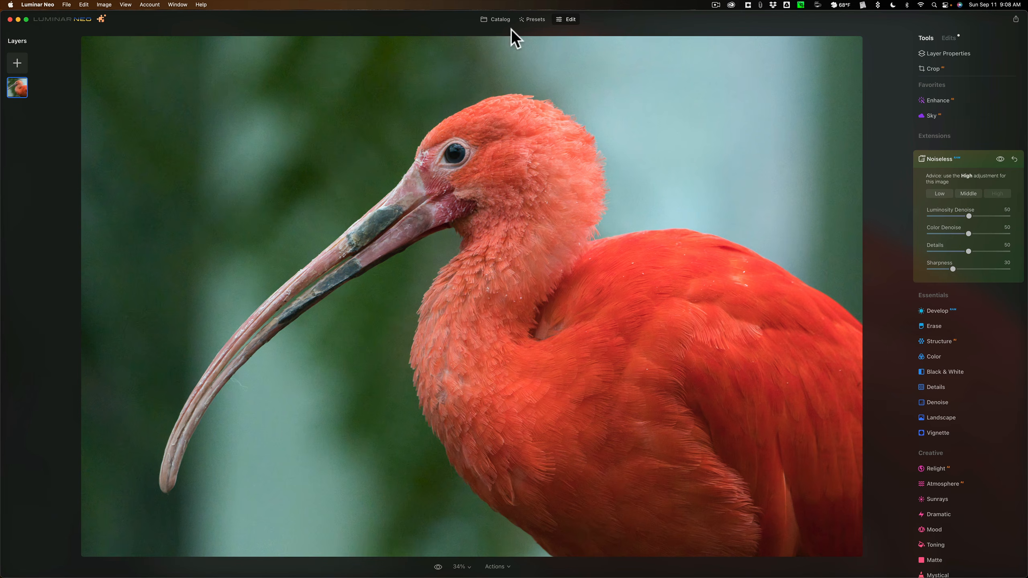
Show _DSC4745.nef enlarged in the catalog, switch to its DeNoise AI version and magnify the eye and green background
click(499, 19)
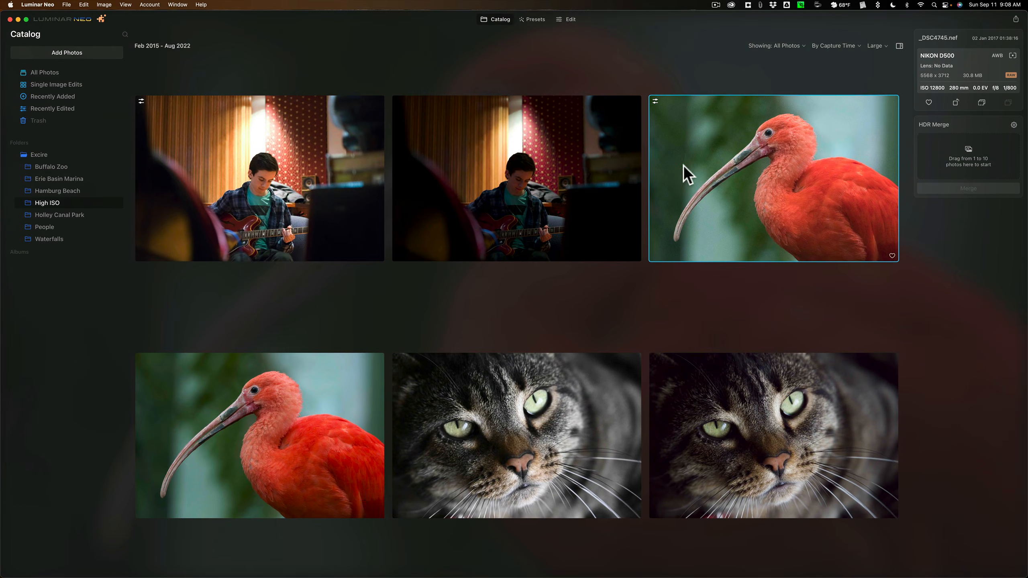
double_click(683, 165)
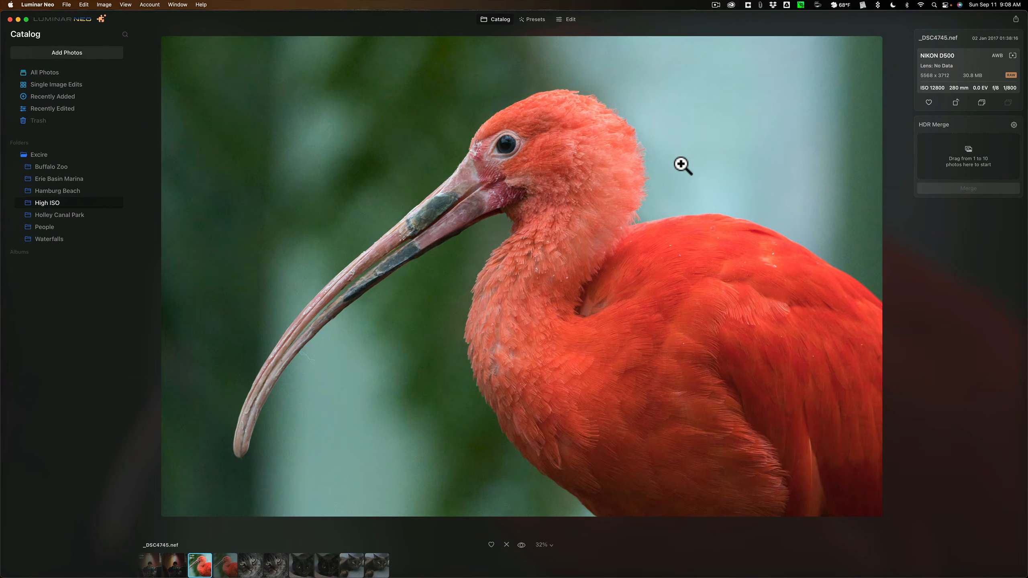
click(575, 148)
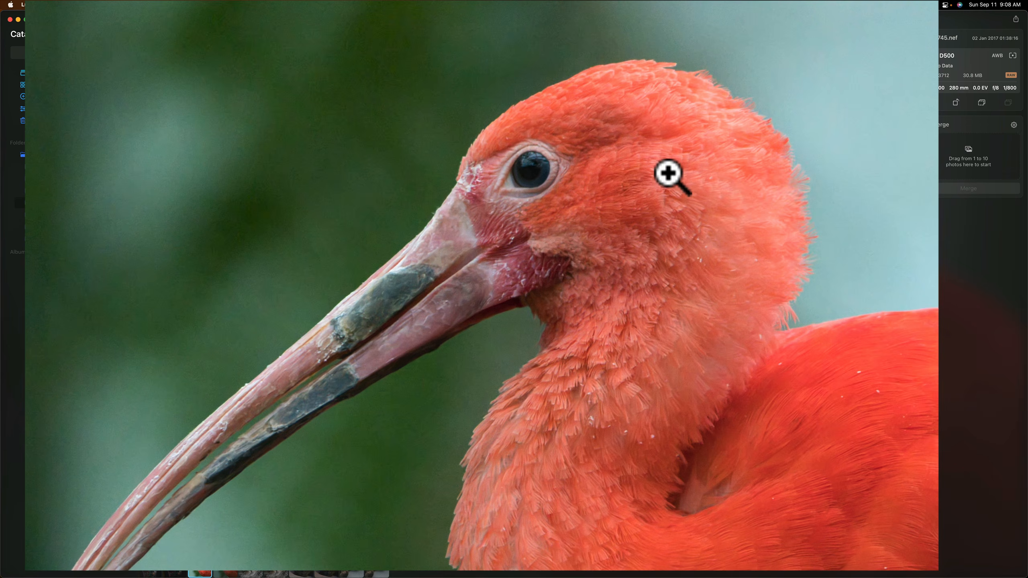
key(Right)
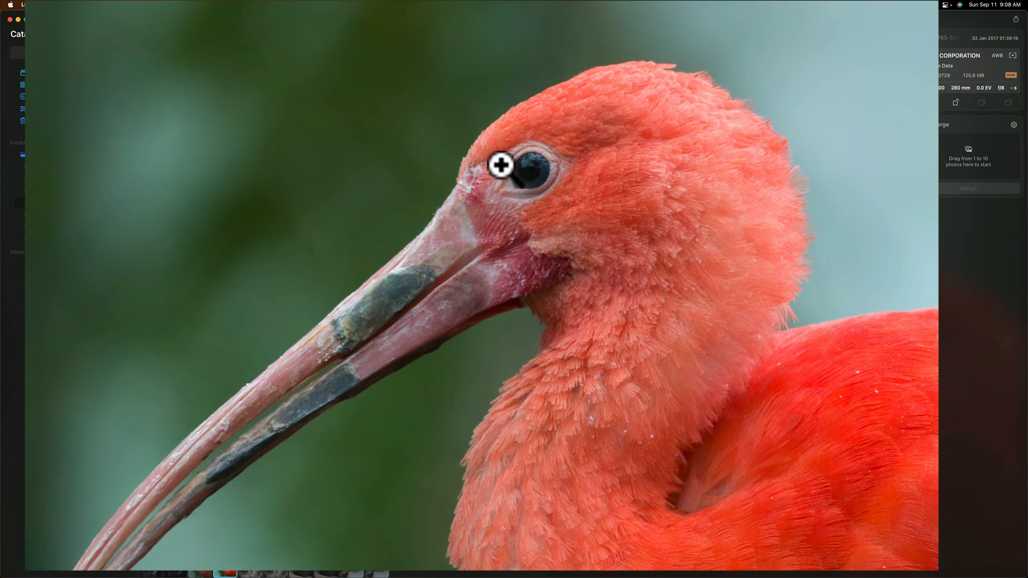
click(509, 180)
drag(672, 202, 606, 253)
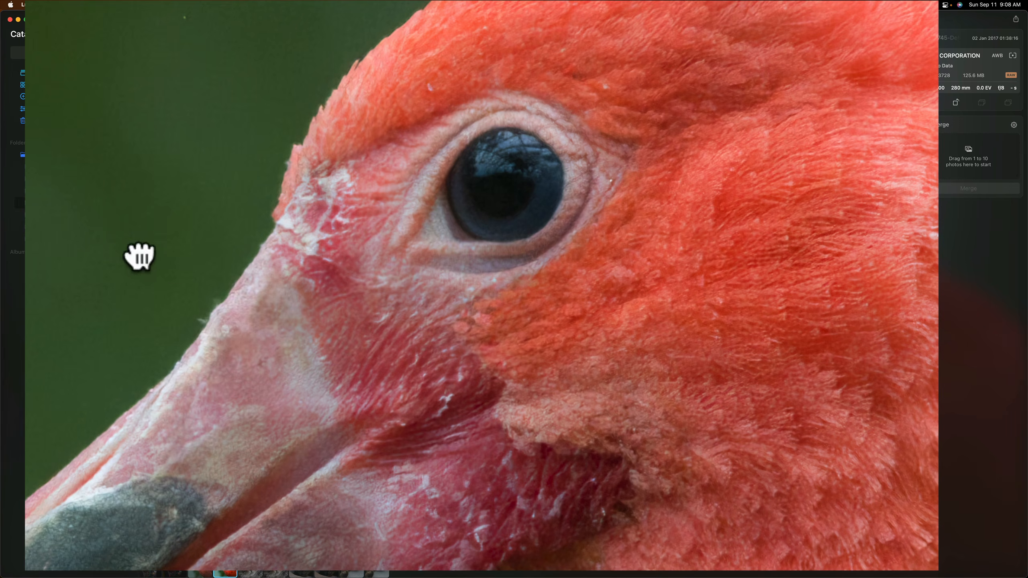
drag(137, 248, 899, 234)
drag(840, 105, 581, 499)
click(645, 251)
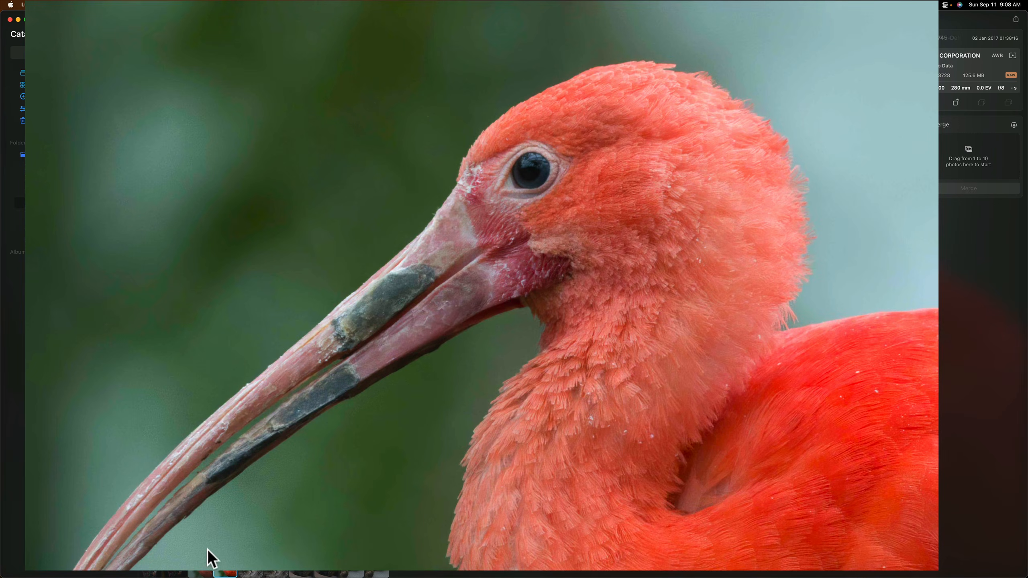
Return to _DSC4745.nef and magnify the same eye and green background areas to check the Noiseless result
click(202, 567)
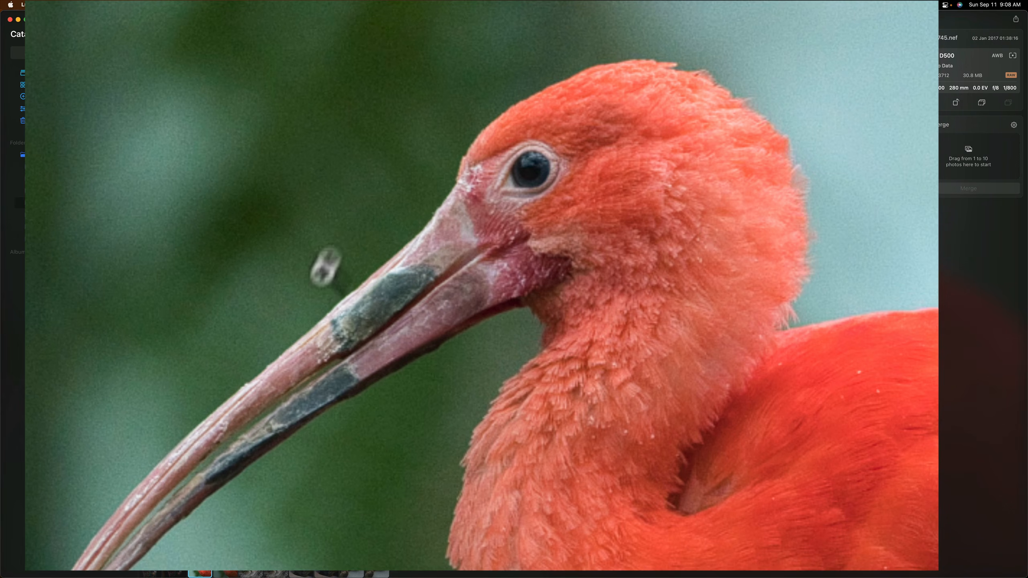
click(396, 192)
drag(718, 193, 518, 351)
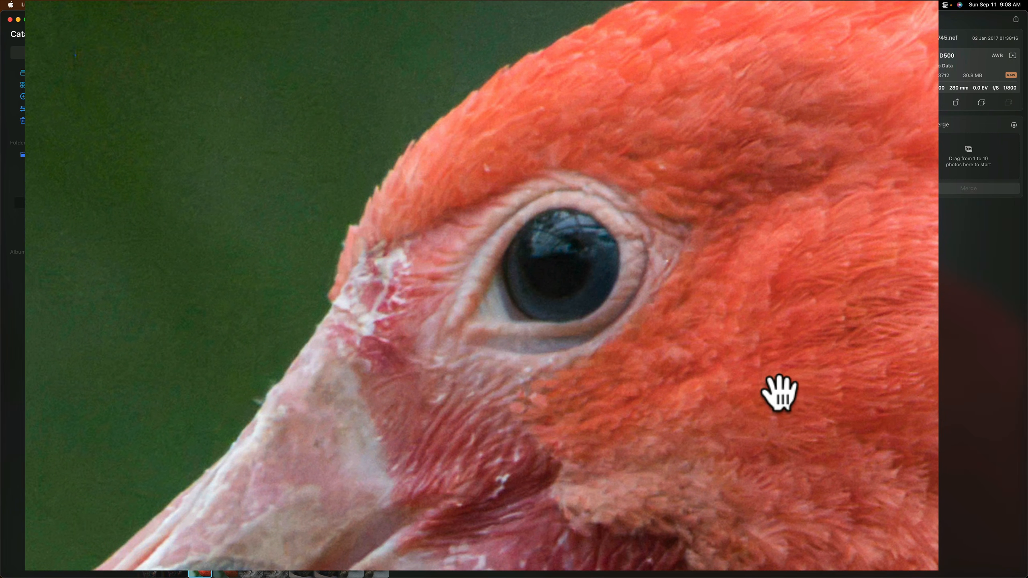
drag(92, 227, 615, 223)
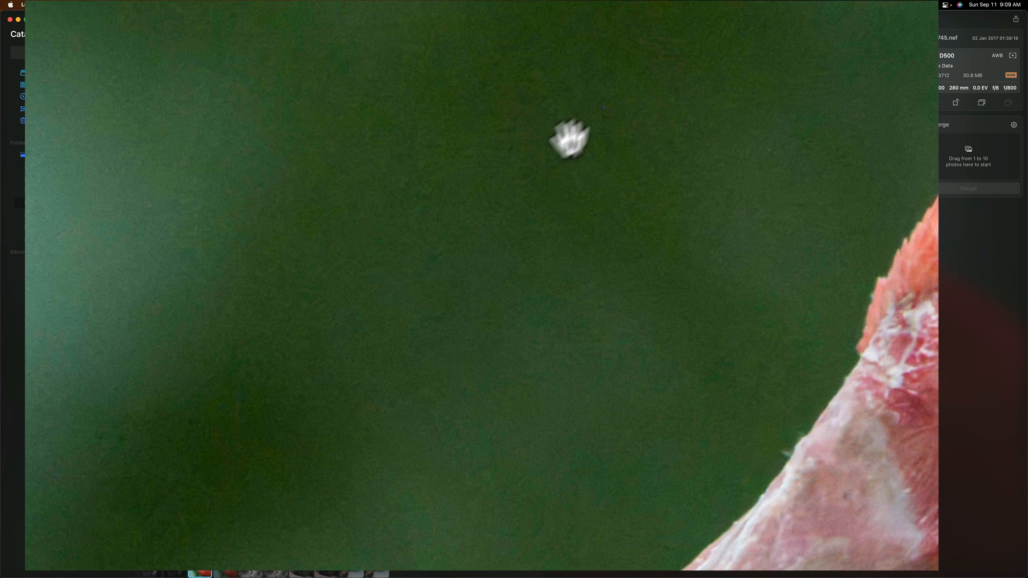
click(544, 324)
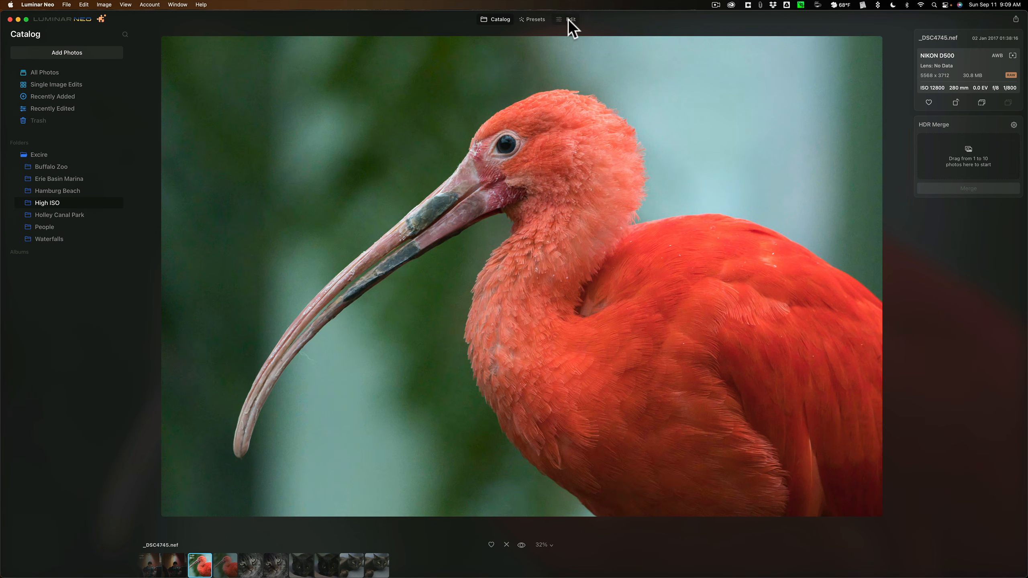
Open _DSC4745.nef for editing, view the bird's head at 100% and bring up the photo's applied edits
click(568, 19)
click(440, 158)
drag(439, 158, 524, 212)
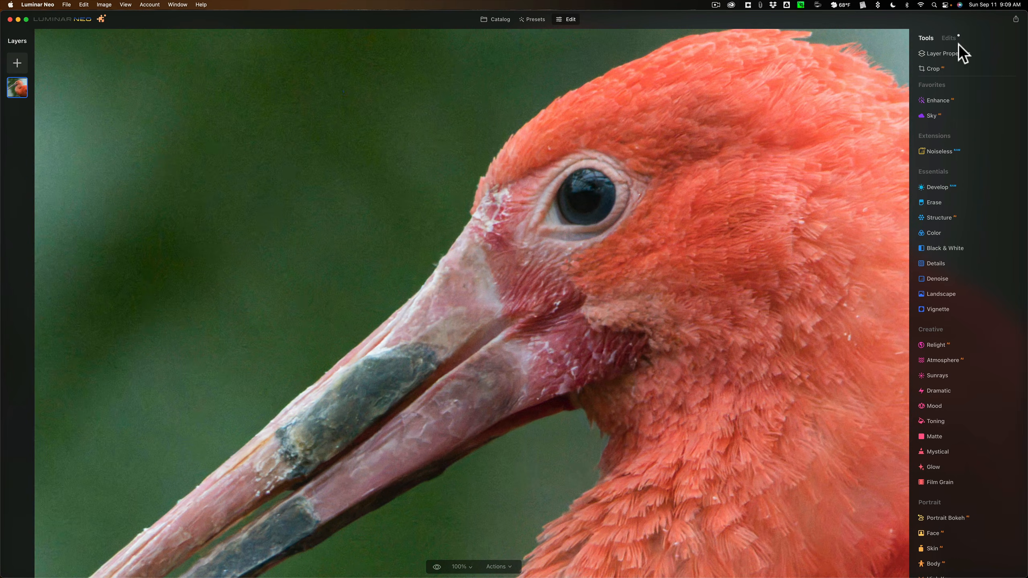
click(947, 38)
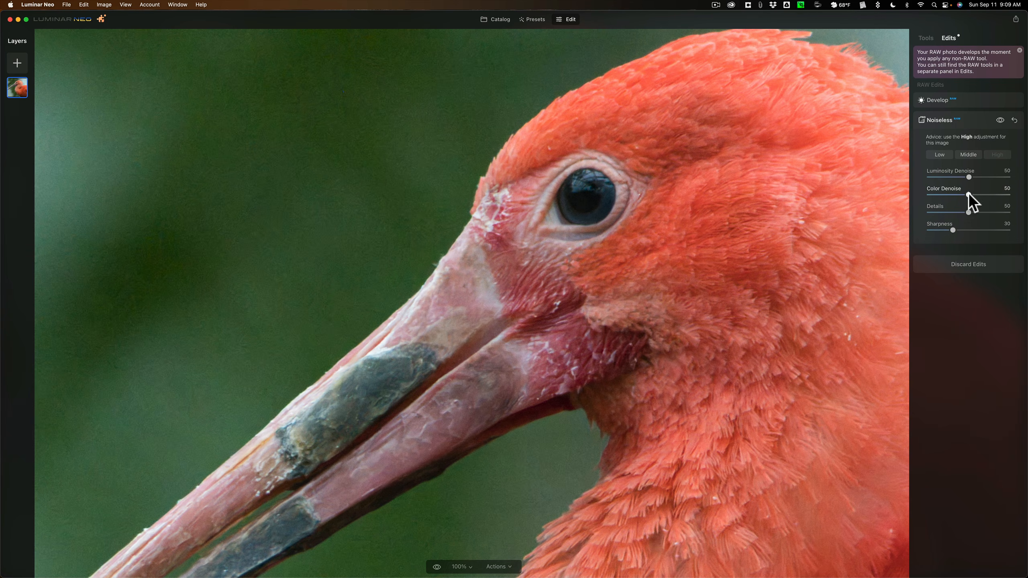
Try stronger Color Denoise and lower Sharpness, reset Noiseless, and reapply the High level to the bird photo
drag(969, 195, 1024, 180)
drag(953, 228, 903, 228)
click(1015, 122)
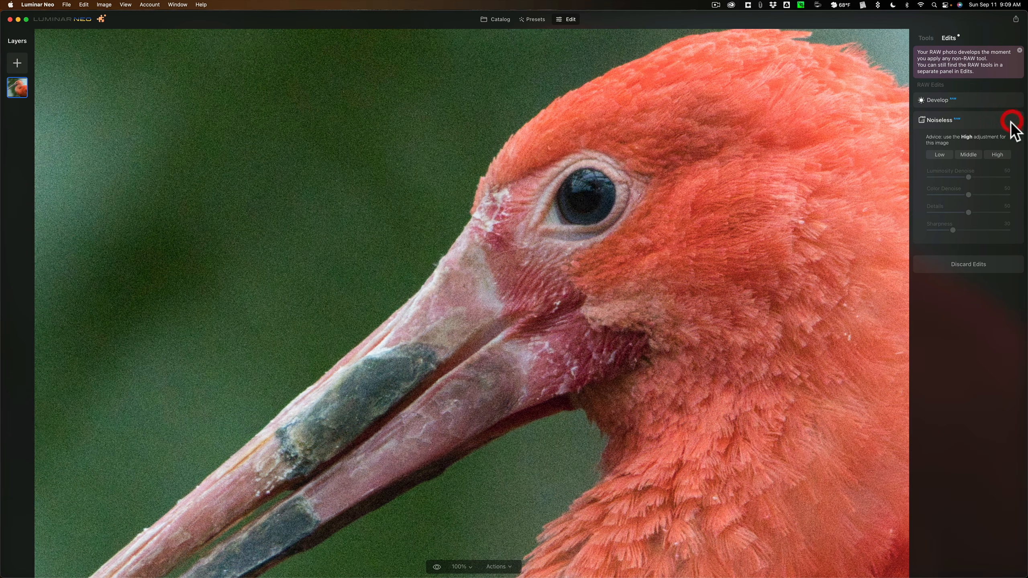
click(996, 155)
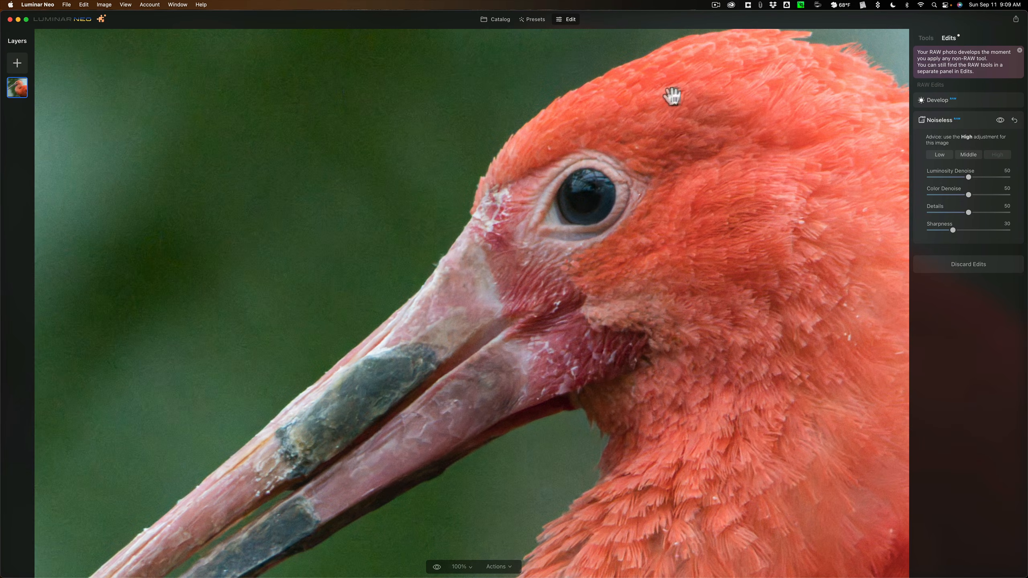
click(926, 38)
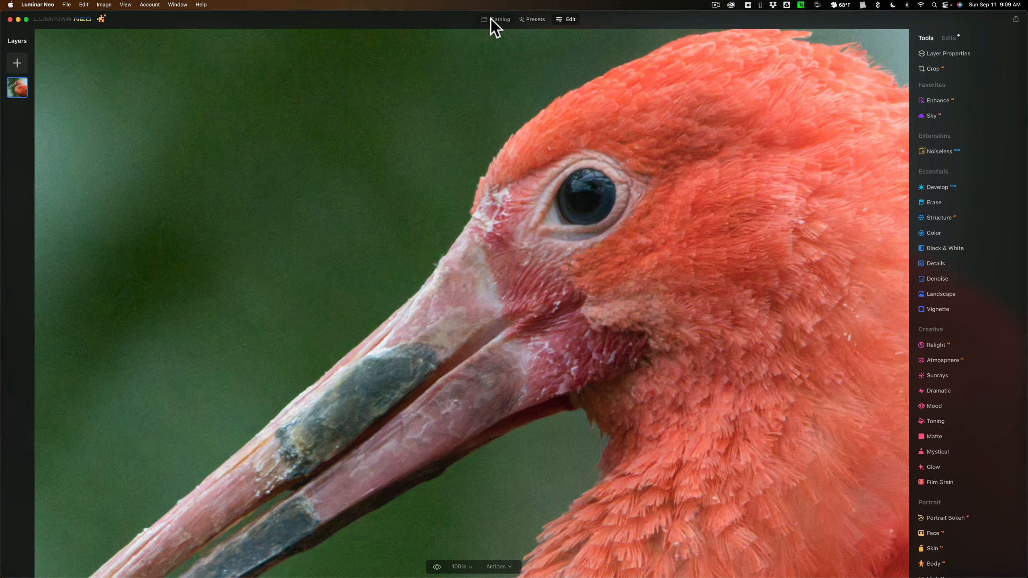
Open _DSC1183.nef enlarged in the catalog and compare it with _DSC1183-DeNoiseAI.dng
click(491, 18)
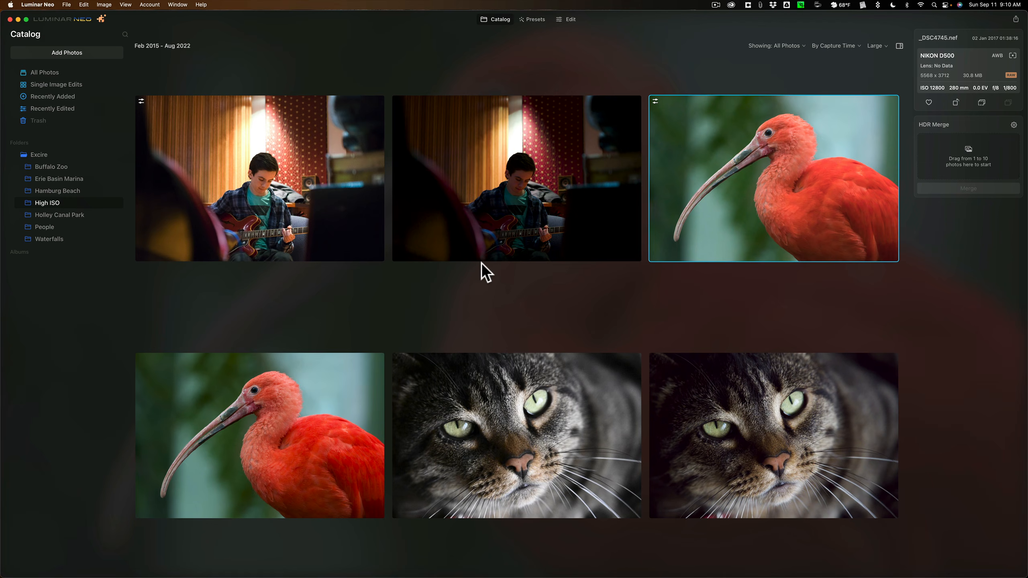
click(505, 414)
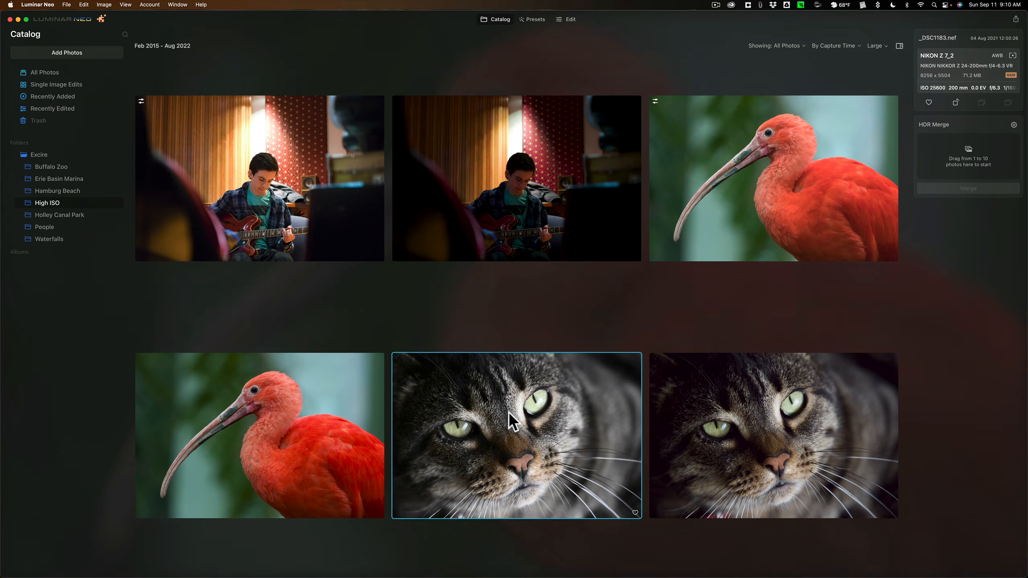
double_click(502, 413)
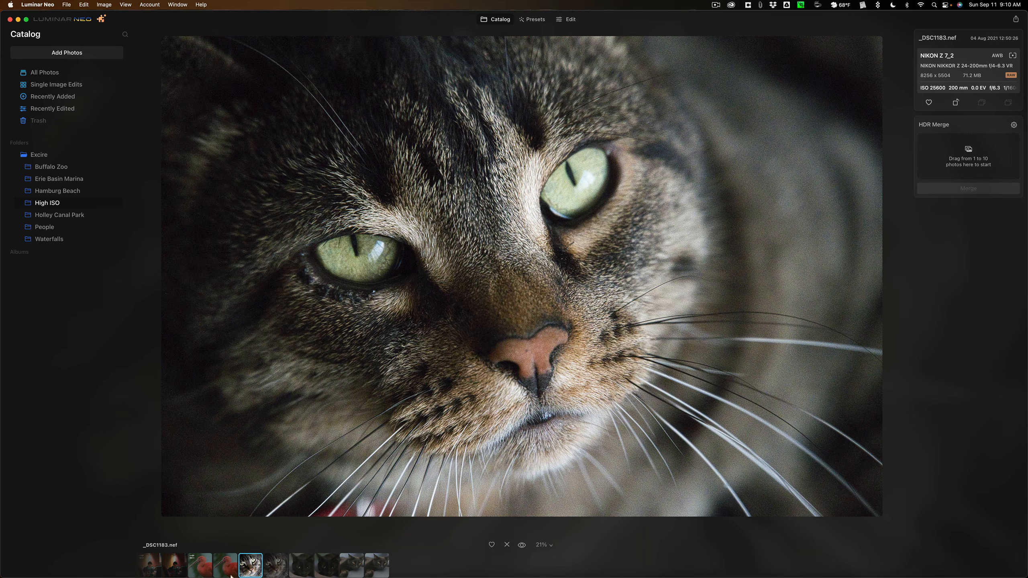
click(275, 569)
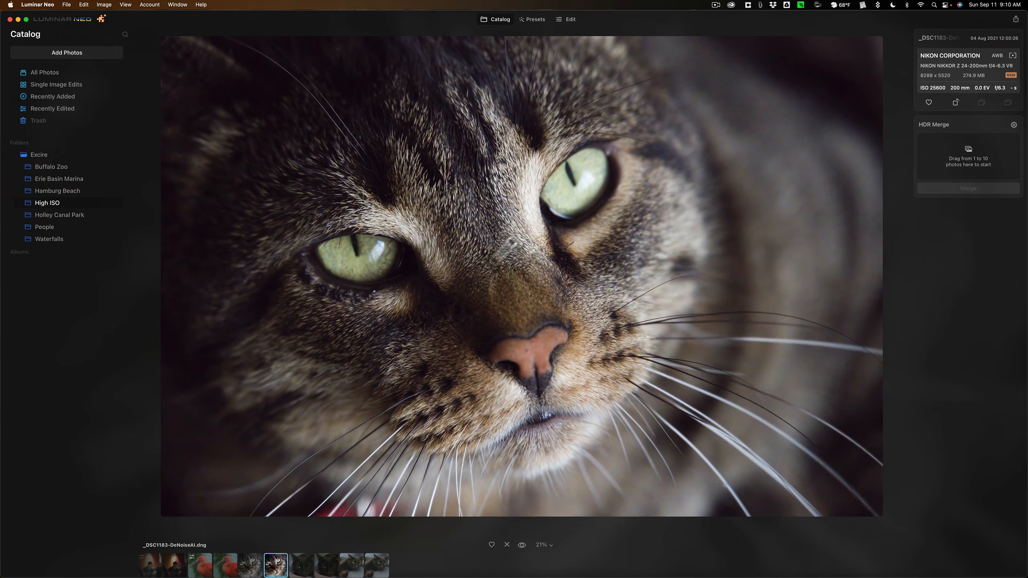
click(255, 569)
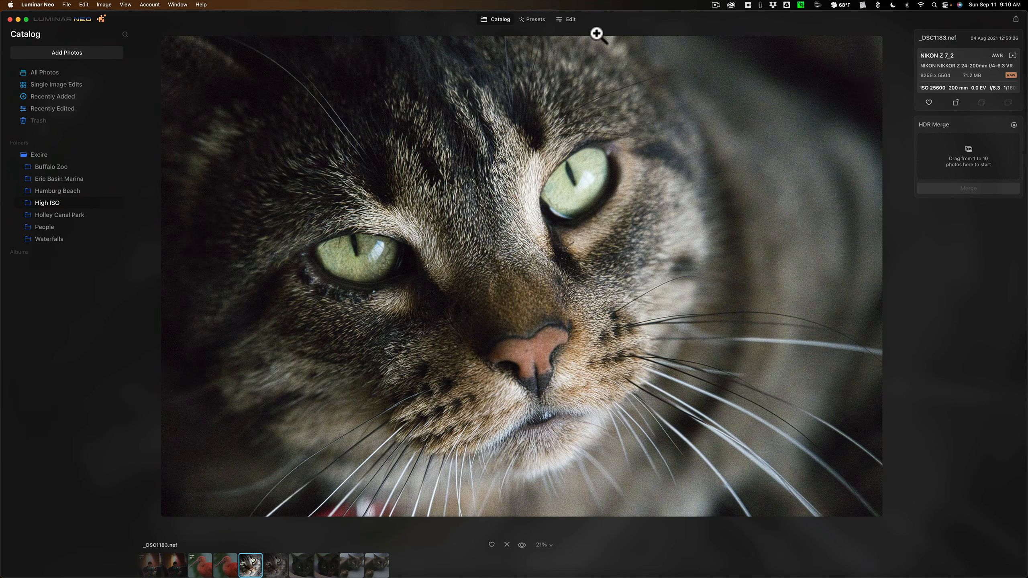
Open _DSC1183.nef for editing and apply Noiseless at the High level
click(569, 20)
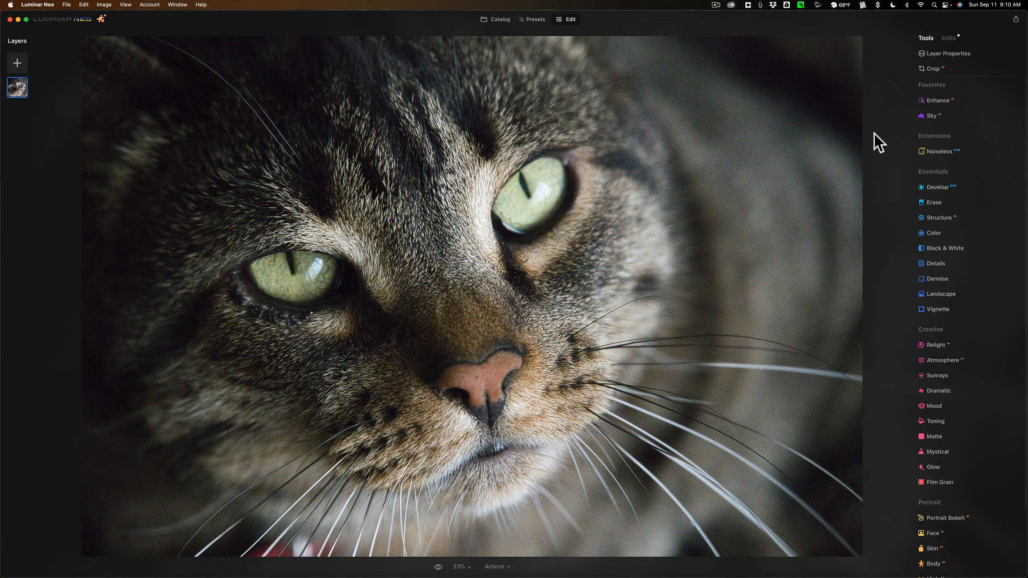
click(930, 152)
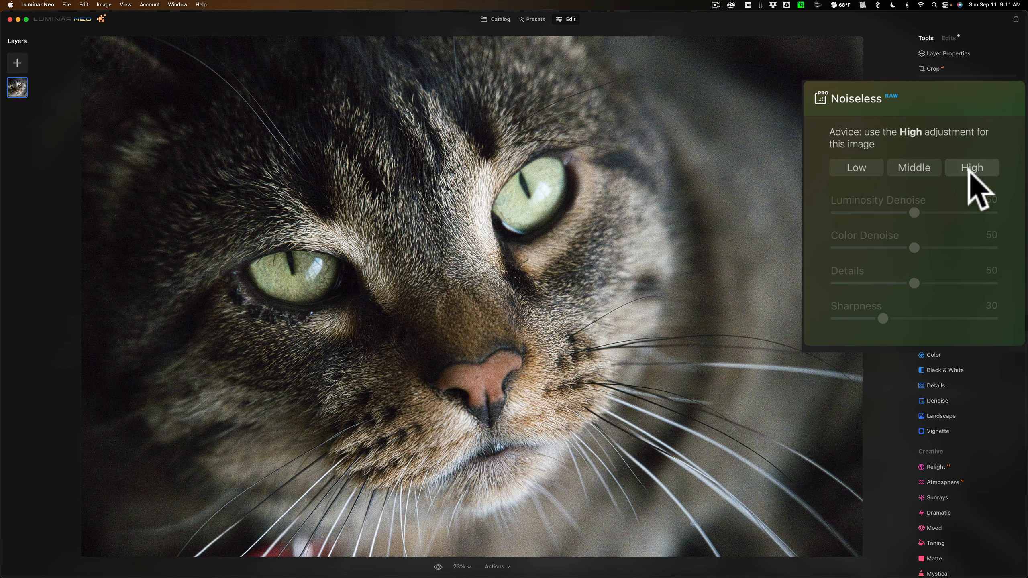
click(970, 170)
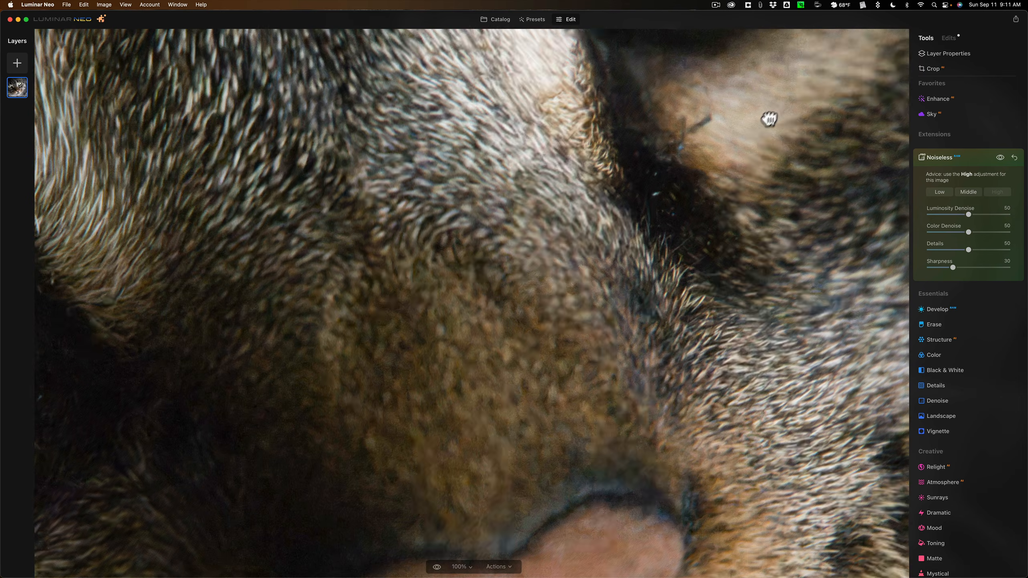
Inspect the cat's fur and eye at 100%, comparing the denoised photo with the original
drag(771, 115, 543, 456)
drag(541, 335, 708, 344)
drag(433, 348, 777, 253)
drag(434, 301, 708, 136)
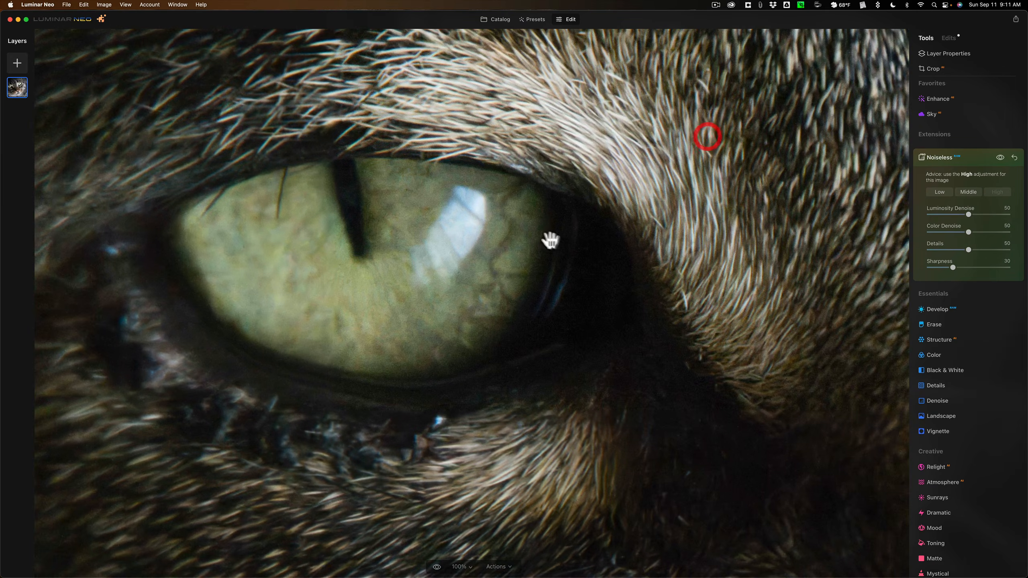
drag(555, 239, 609, 206)
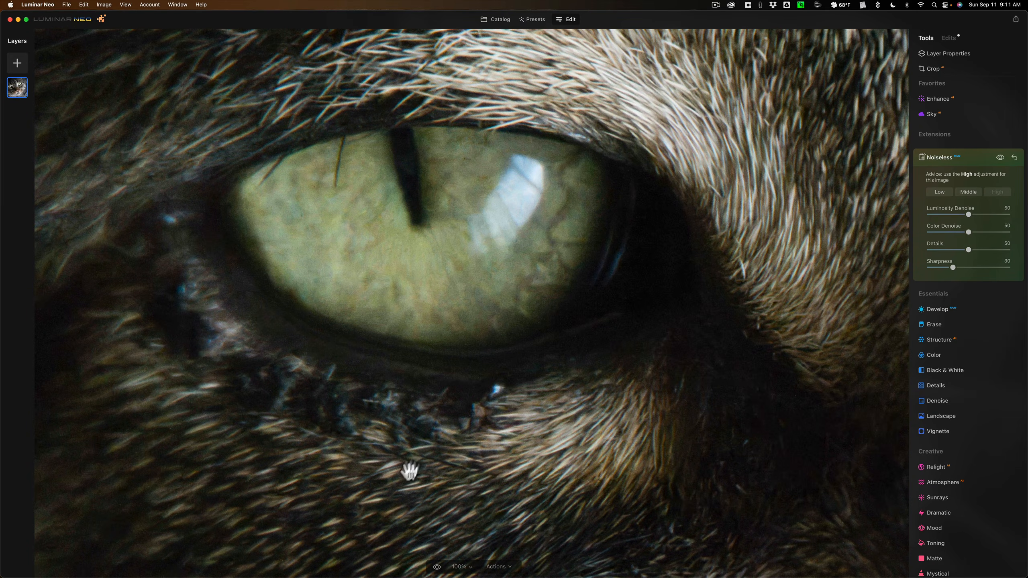
click(436, 567)
click(436, 567)
click(437, 567)
click(539, 276)
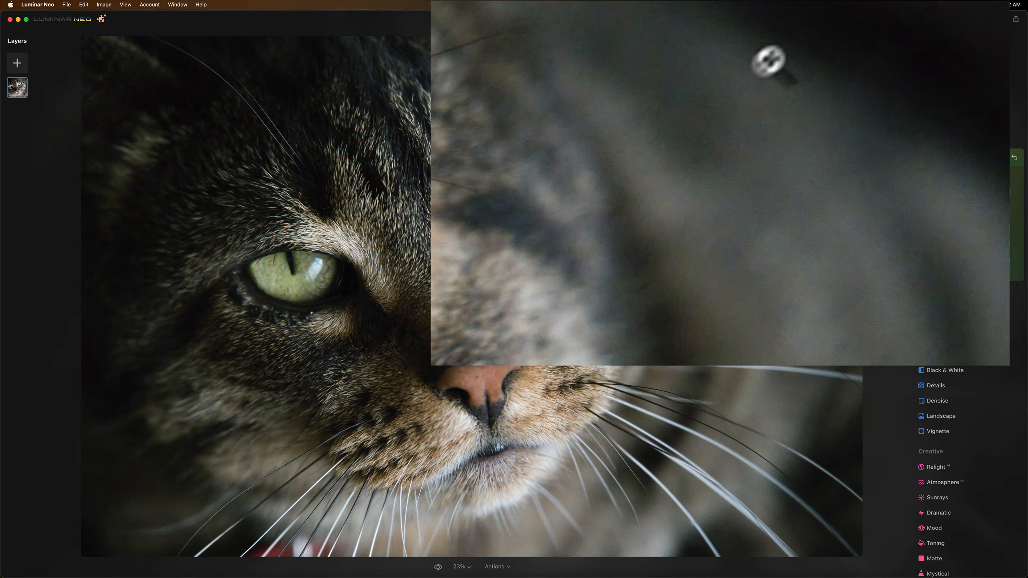
Set Luminosity Denoise to 90 for the cat photo, check the blurred background at 100% and return to the catalog
click(438, 567)
click(438, 567)
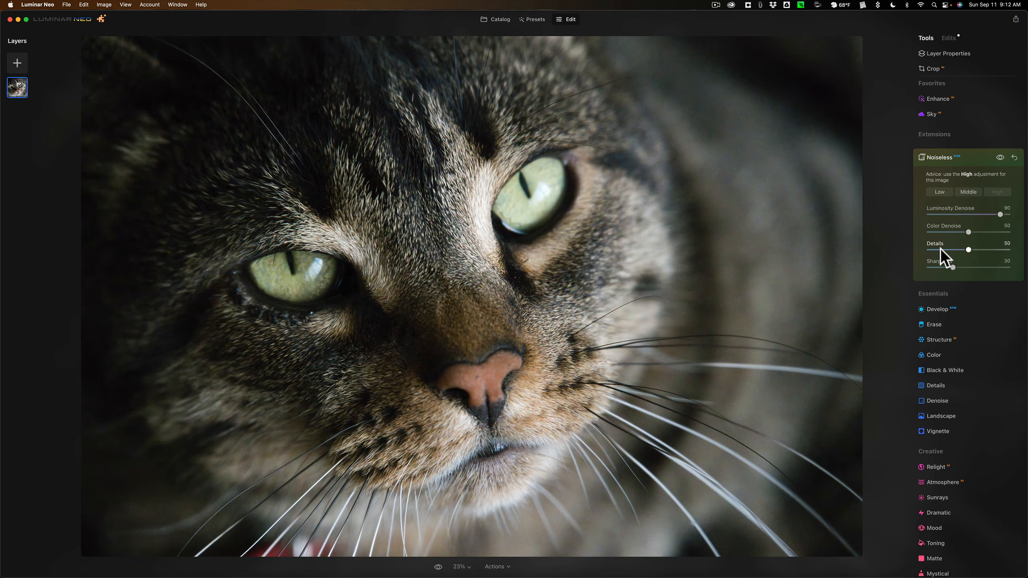
click(740, 143)
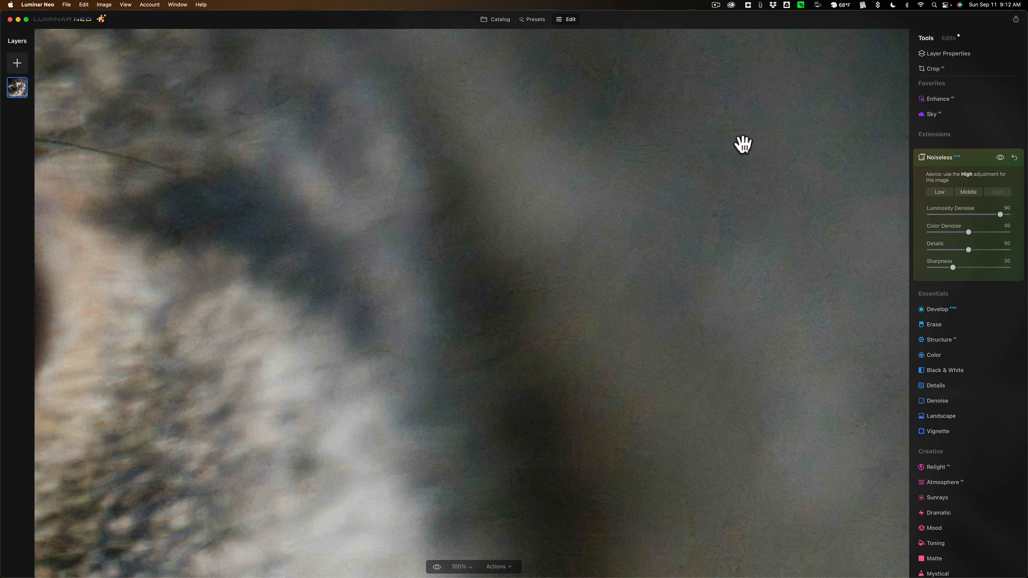
click(741, 142)
click(741, 144)
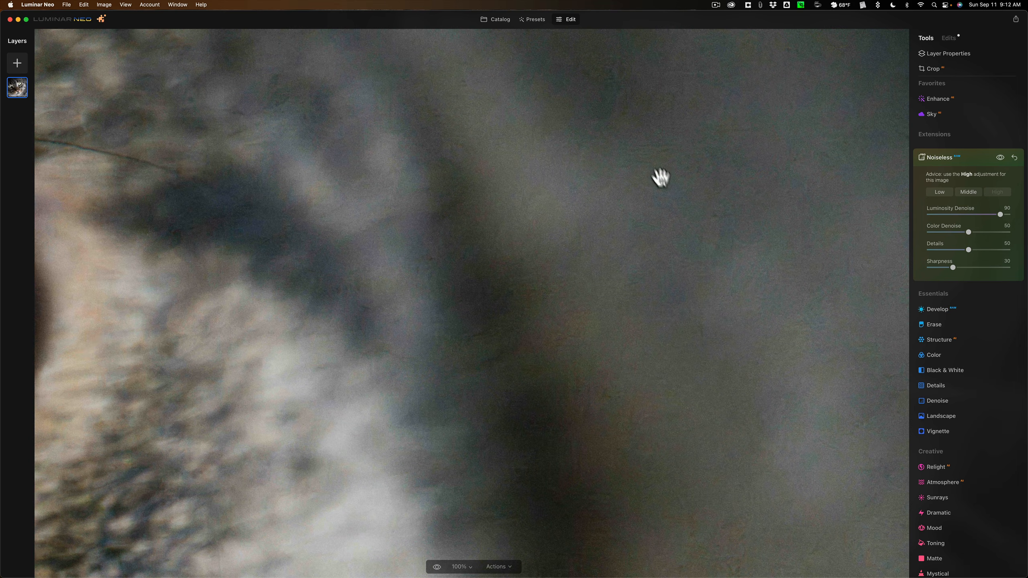
click(645, 148)
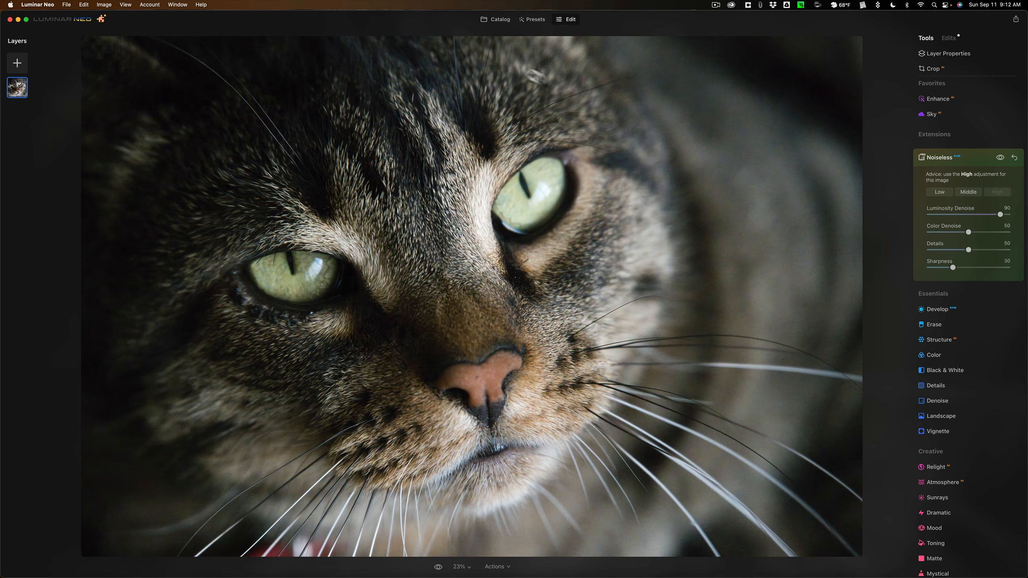
click(502, 20)
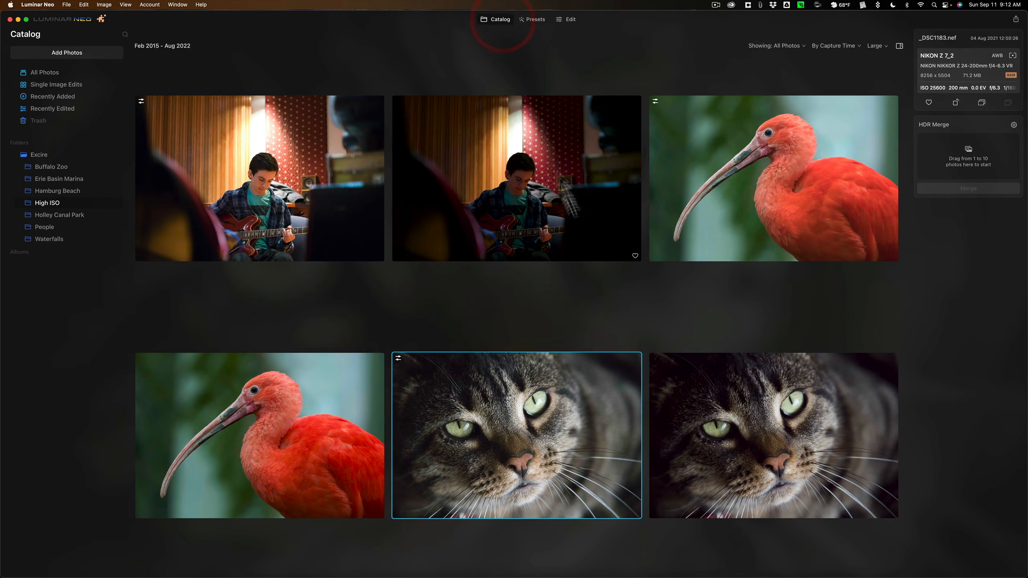
Open _DSC1183-DeNoiseAI.dng enlarged and inspect the blurred background beside the cat's head at 100%
click(745, 399)
double_click(744, 399)
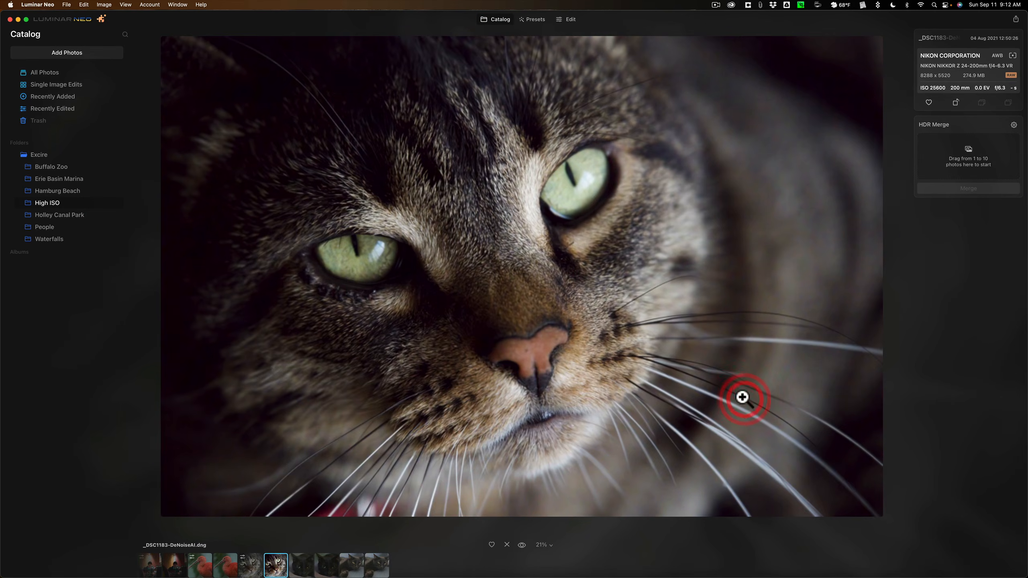
click(764, 119)
drag(764, 119, 522, 175)
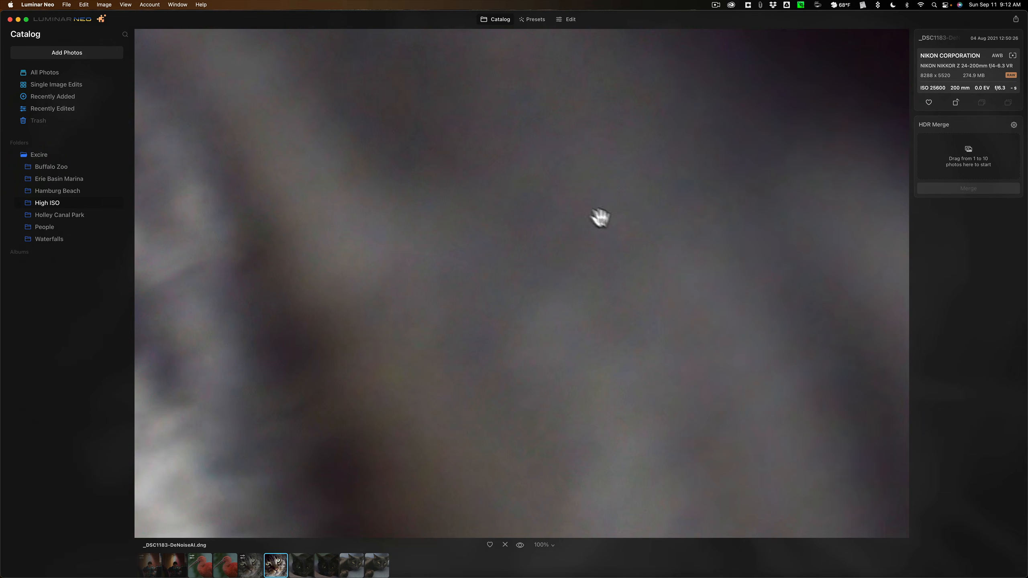
click(624, 266)
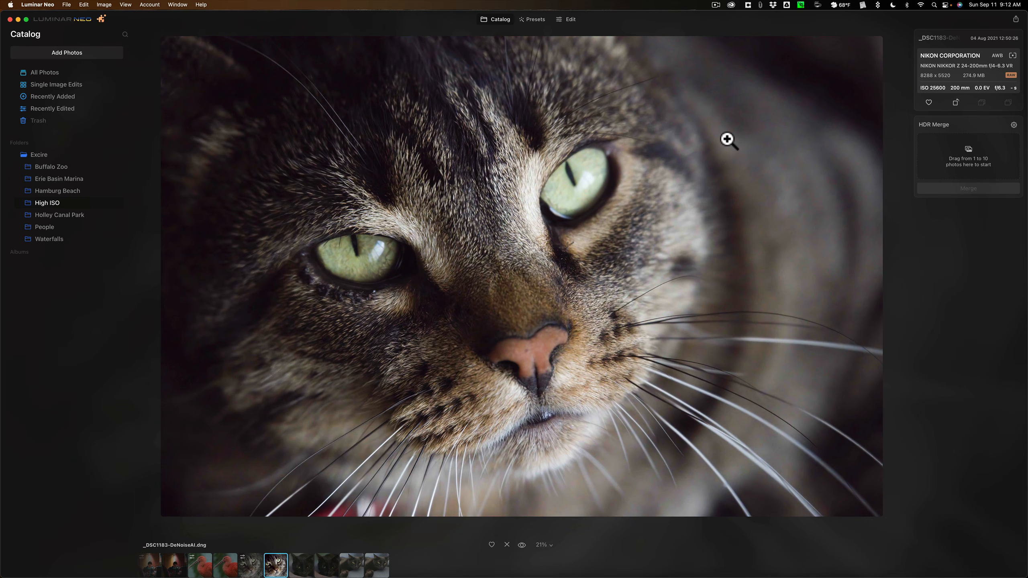
Switch to the edited _DSC1183.nef and inspect the same blurred background at 100% for comparison
click(250, 567)
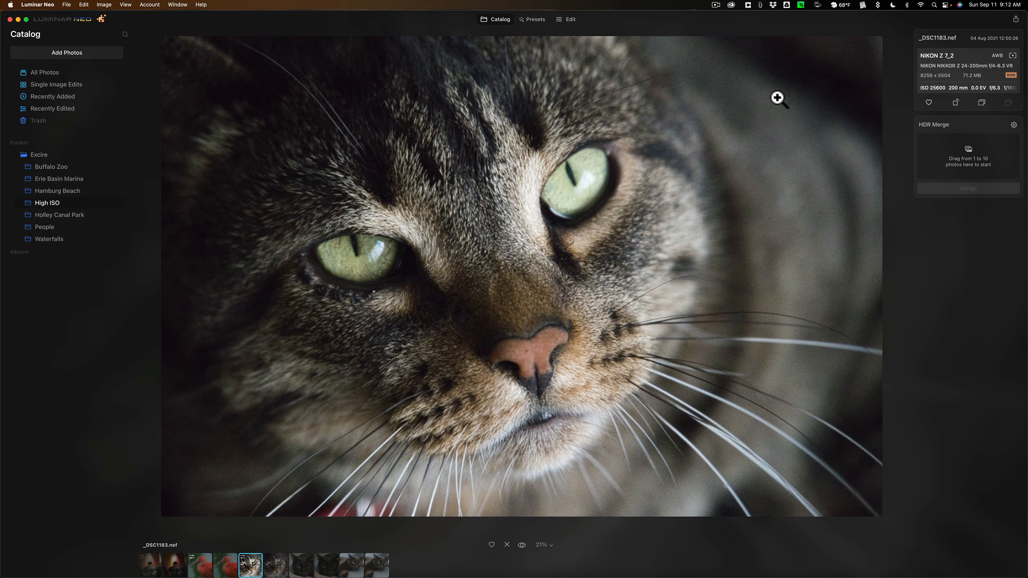
click(720, 203)
click(720, 204)
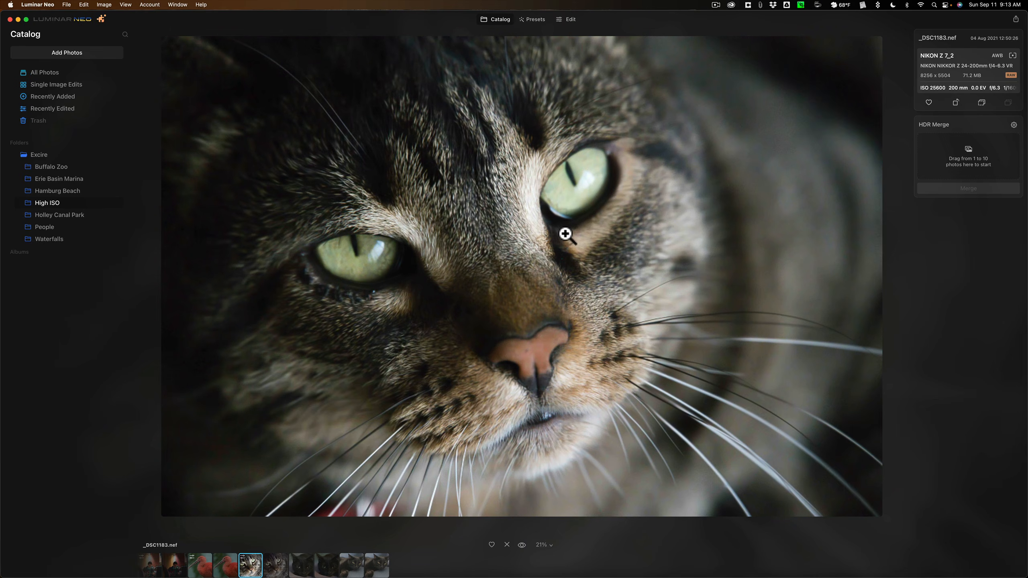
click(771, 132)
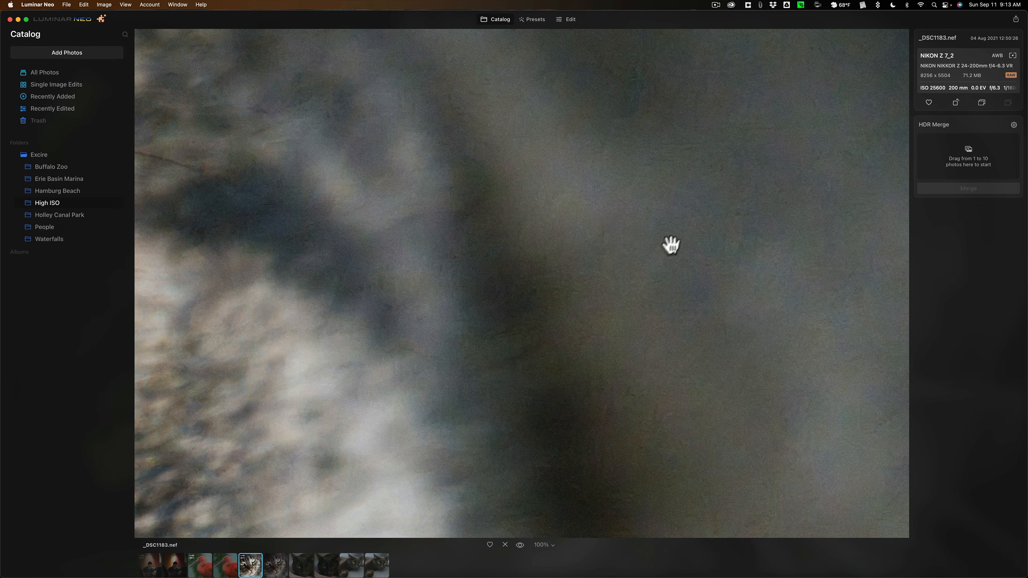
click(593, 203)
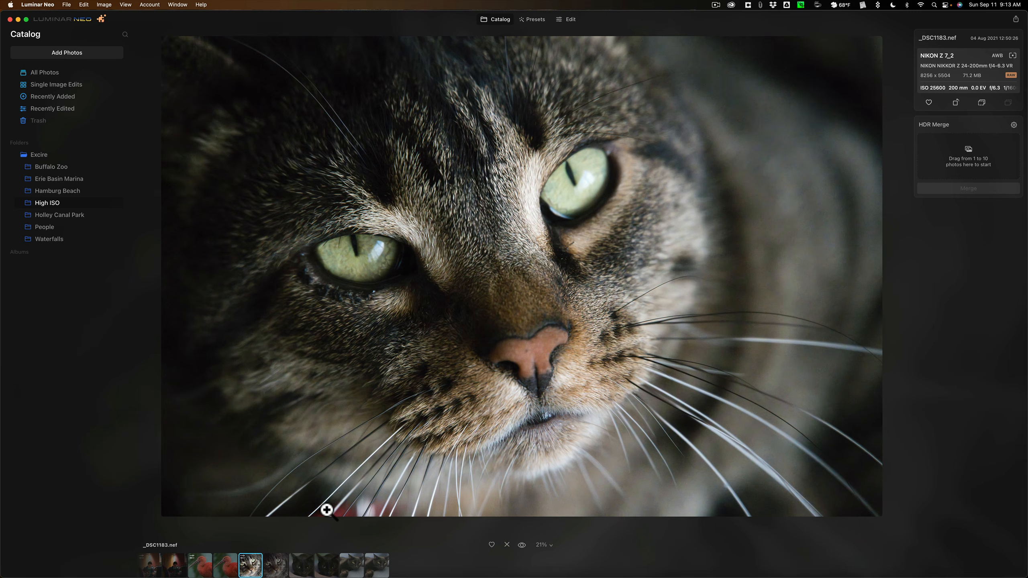
View the black cat photo _DSC1409.nef and compare it with _DSC1409-DeNoiseAI.dng
click(301, 567)
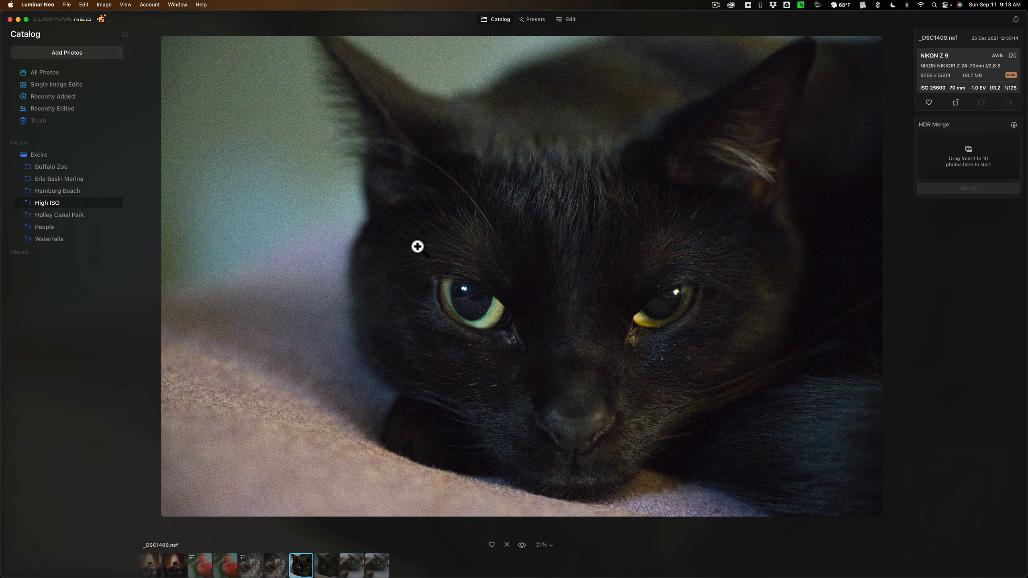
click(326, 564)
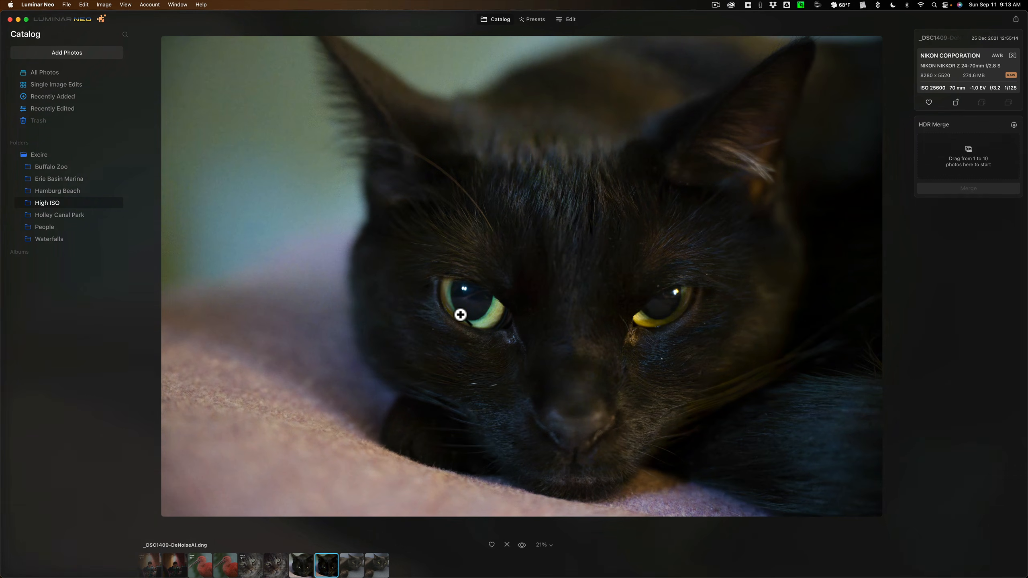
click(304, 569)
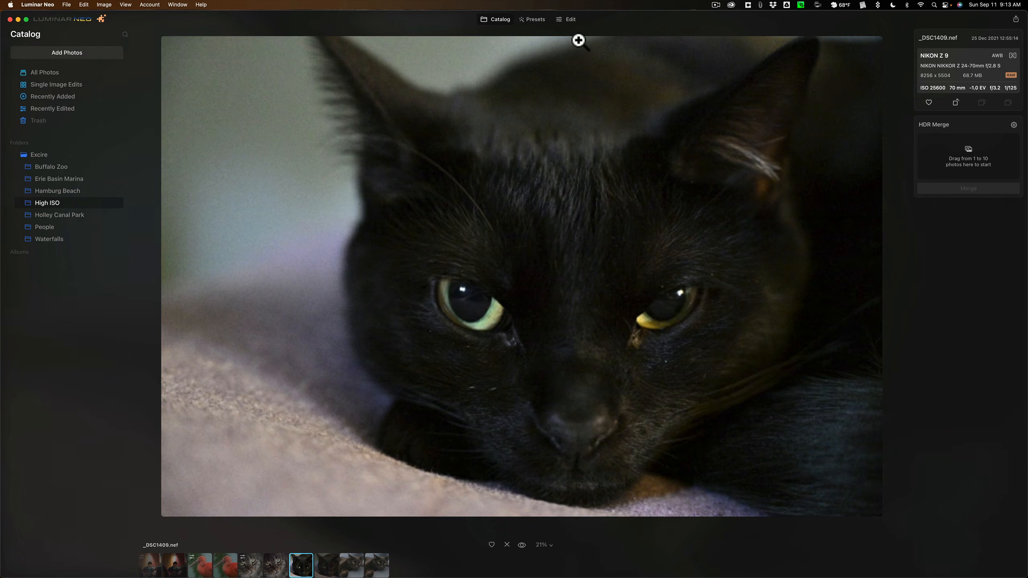
Open _DSC1409.nef for editing and apply Noiseless at the High level
click(569, 18)
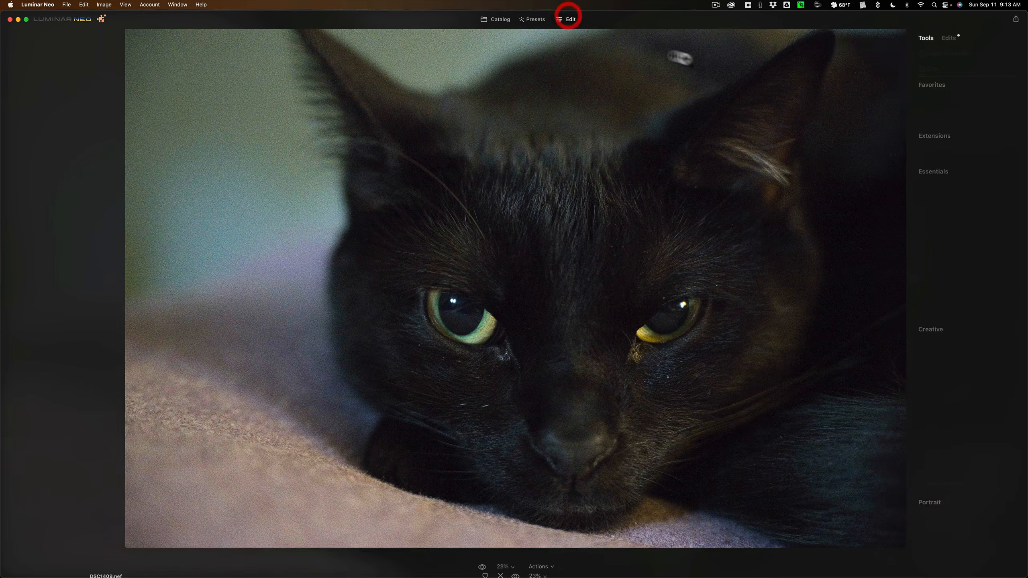
click(950, 151)
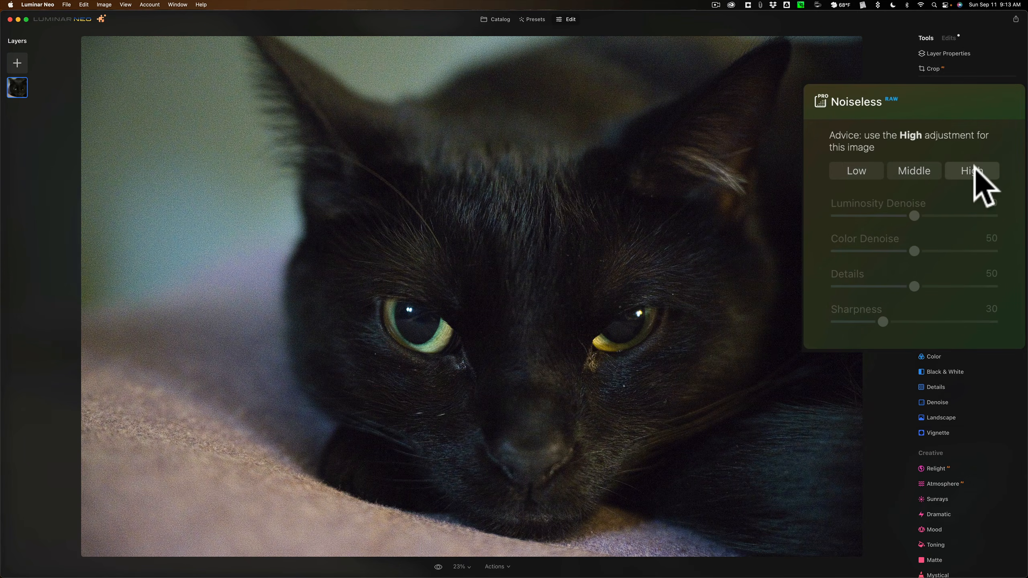
click(973, 171)
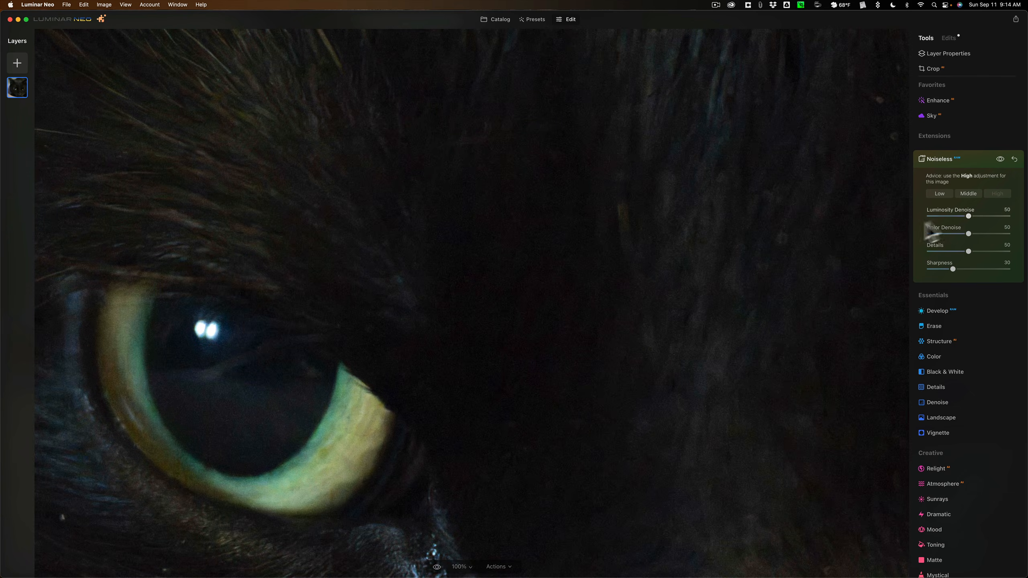
Inspect both of the black cat's eyes and the surrounding fur at 100% in the denoised photo
drag(555, 285, 799, 188)
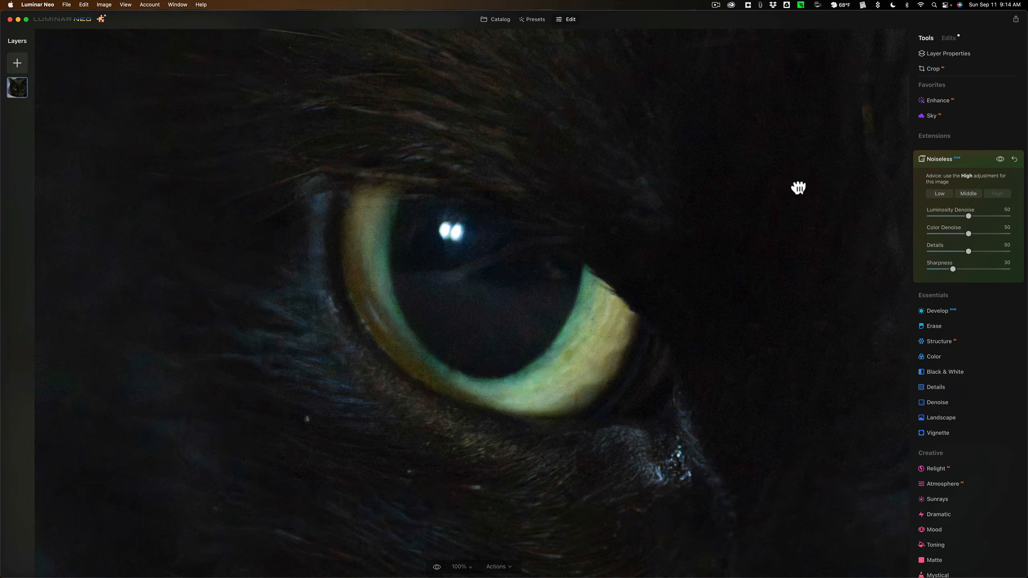
drag(775, 220, 246, 266)
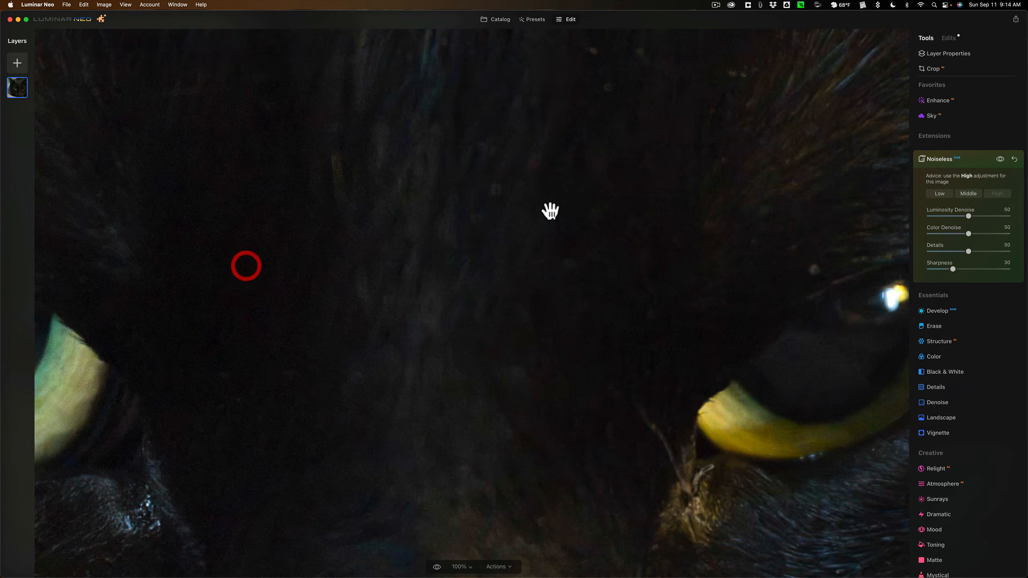
drag(551, 211, 368, 163)
click(368, 163)
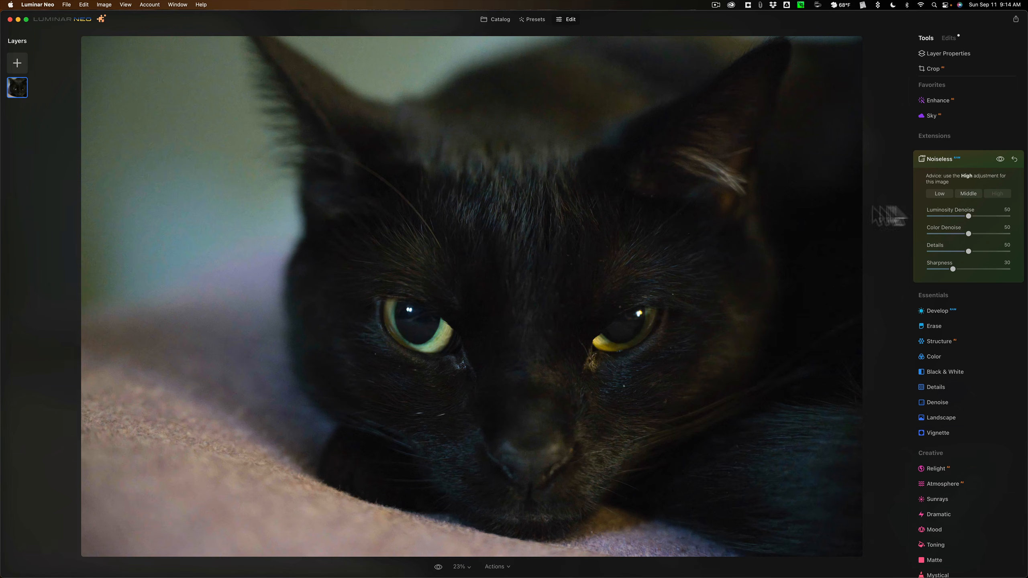
Try the Middle Noiseless level on the black cat photo and check the eye and blurred background at 100%
click(966, 192)
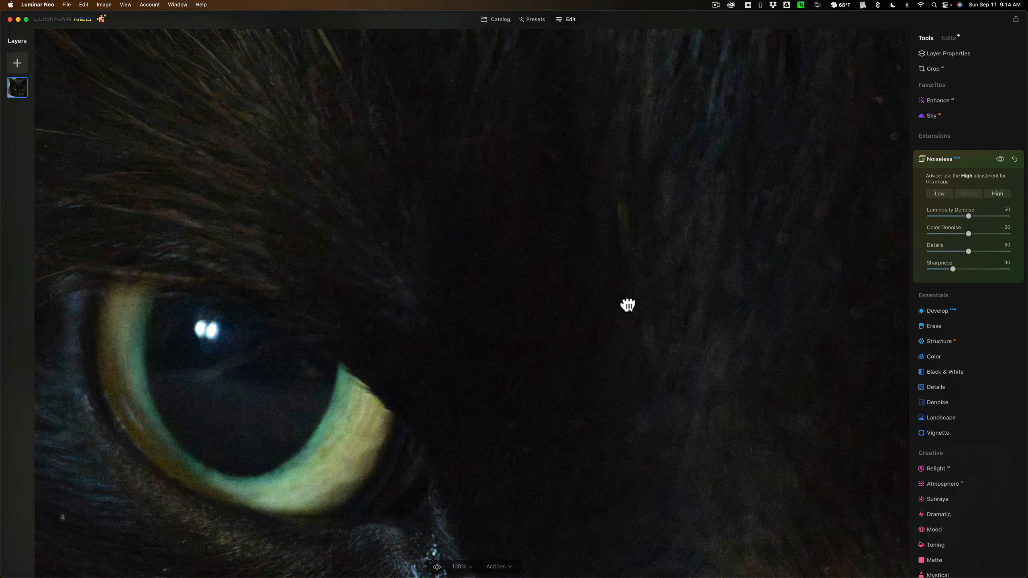
click(626, 301)
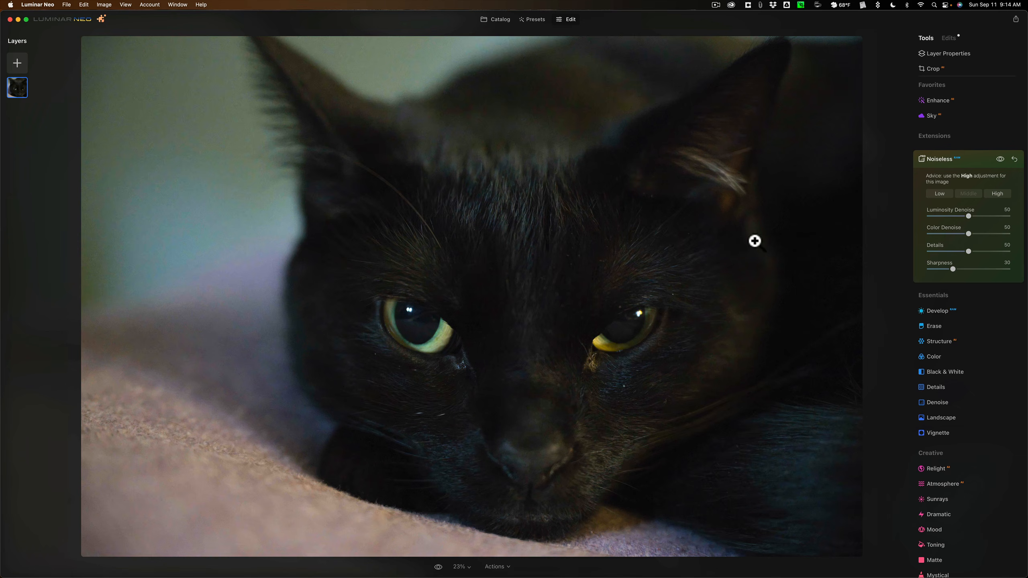
click(195, 240)
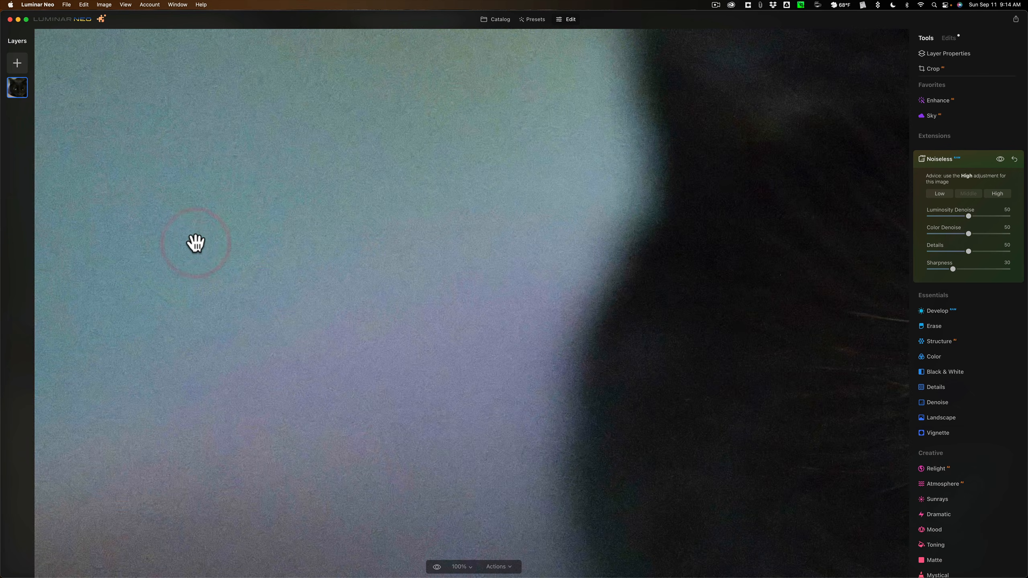
click(375, 203)
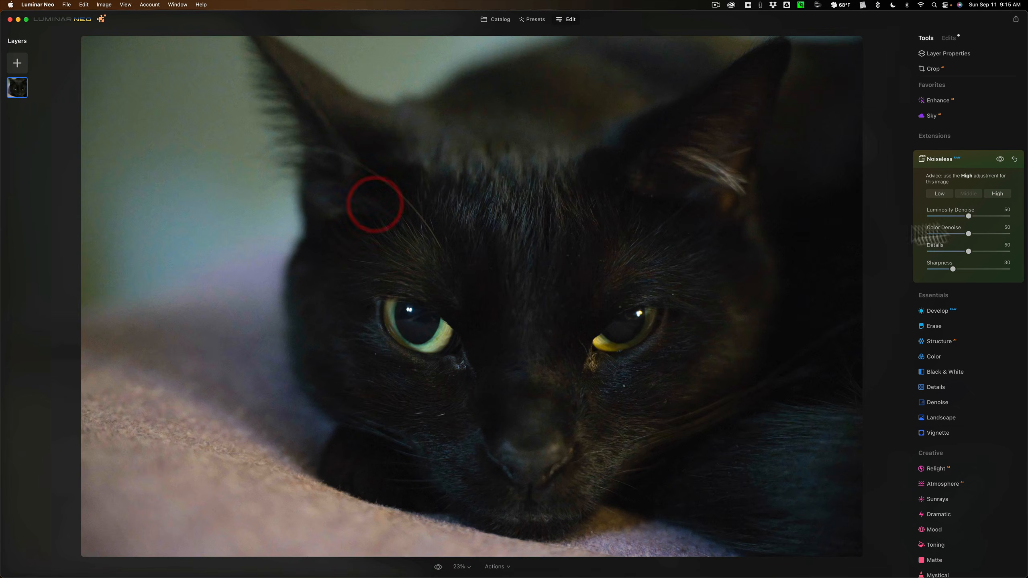
Switch Noiseless back to High and inspect the black cat's eye, fur edge and blurred background at 100%
click(995, 194)
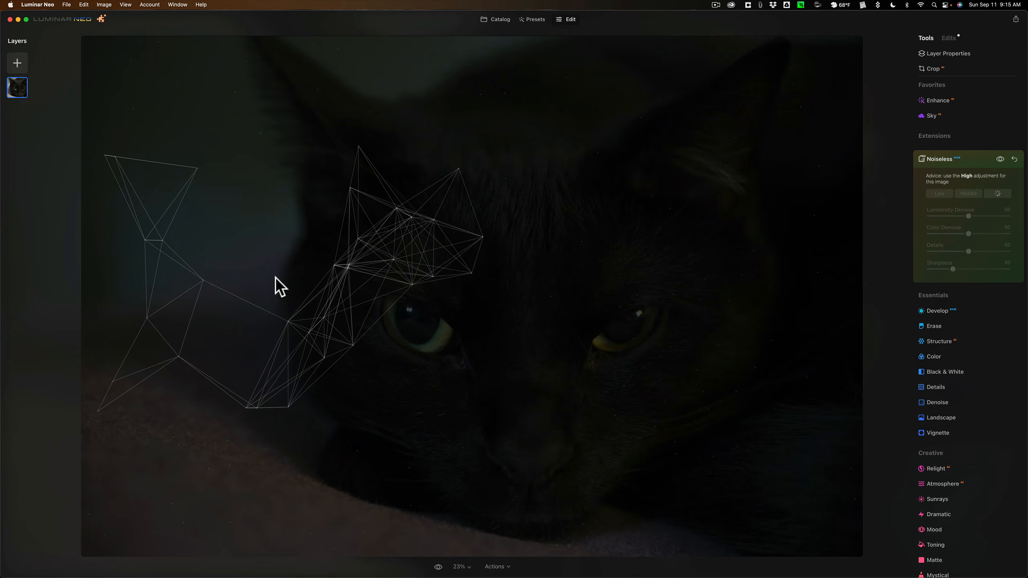
click(214, 233)
drag(237, 232, 821, 170)
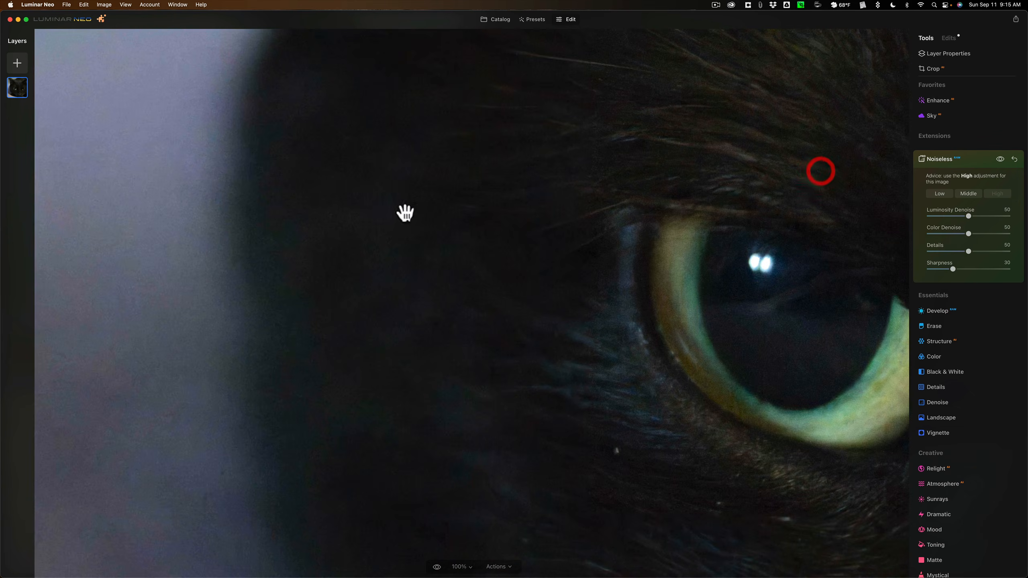
drag(402, 211, 747, 242)
drag(384, 239, 757, 233)
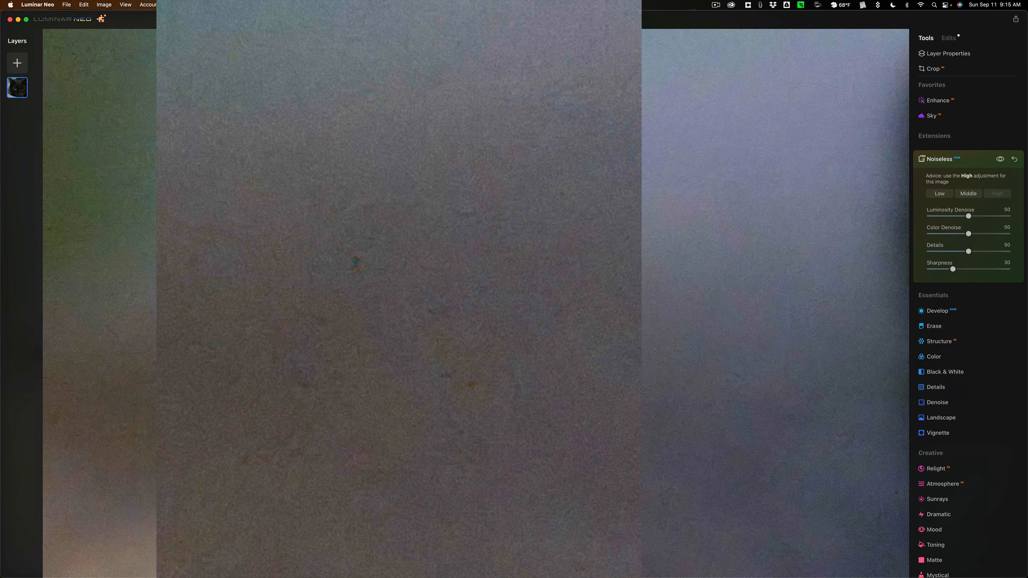
click(601, 315)
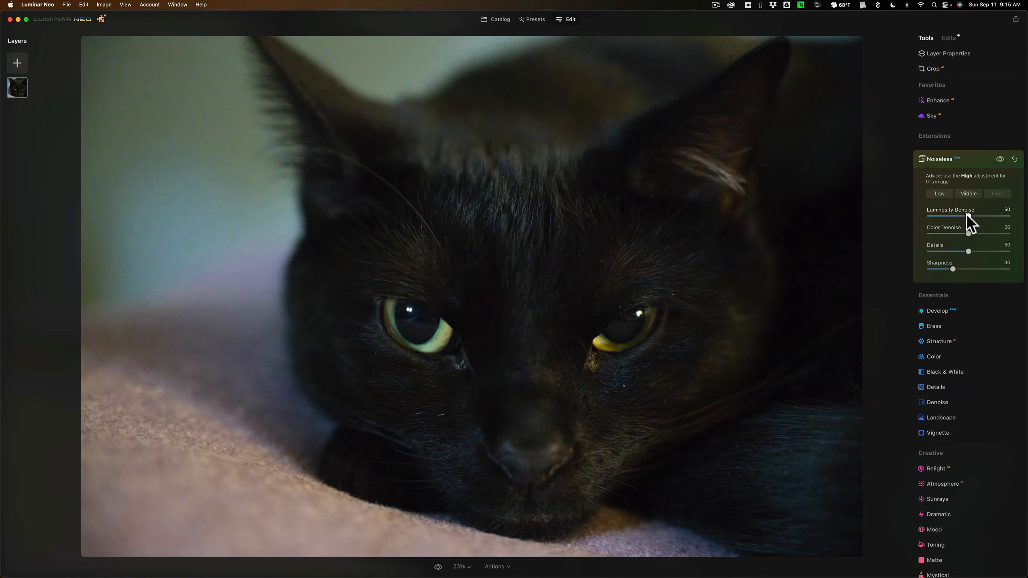
Set Luminosity Denoise to 100 for the black cat photo and return to the catalog
drag(1027, 222, 1027, 223)
click(502, 94)
click(502, 94)
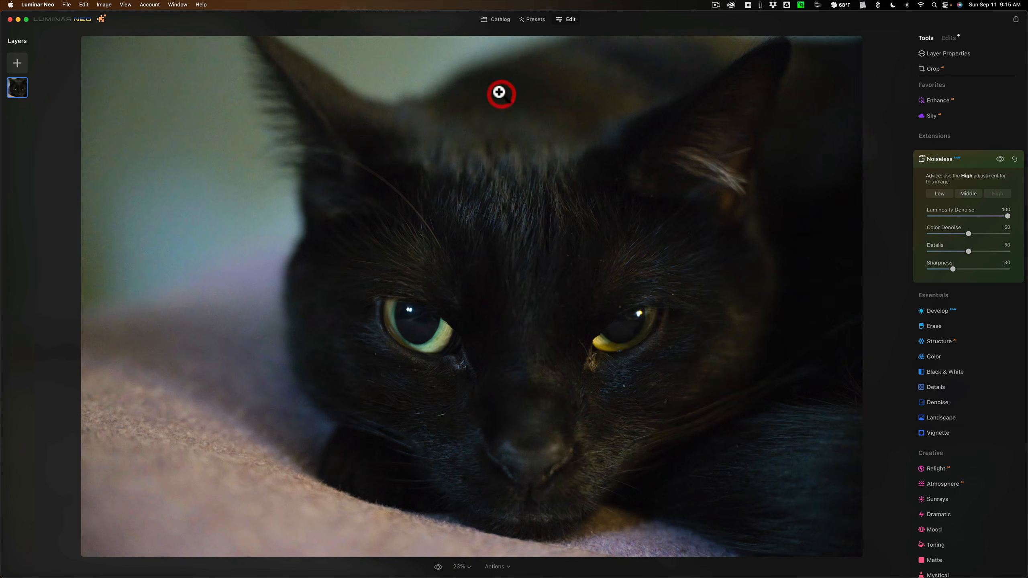
click(494, 18)
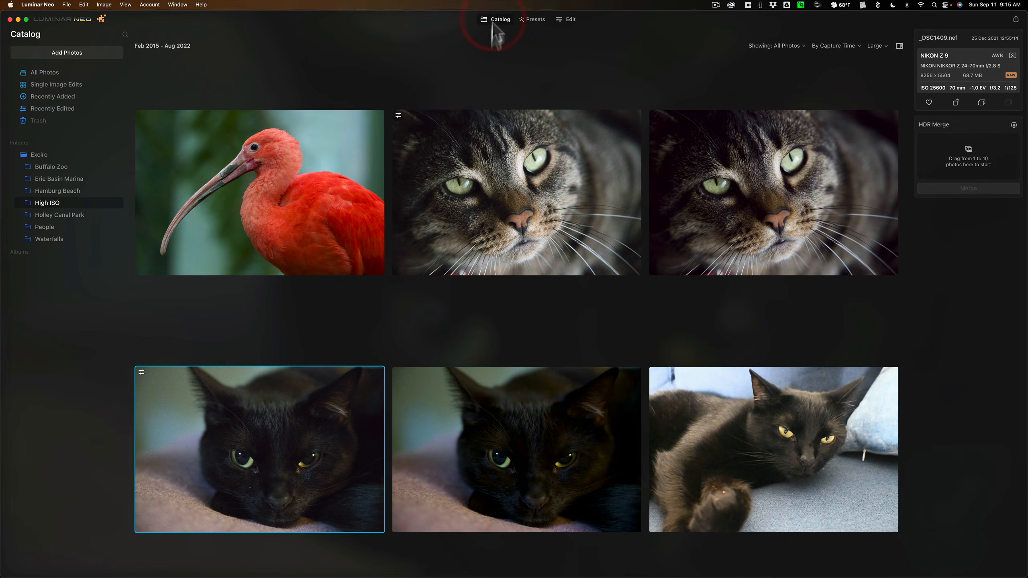
Open _DSC1409-DeNoiseAI.dng enlarged and inspect the blurred background, dark fur and eye at 100%
double_click(505, 432)
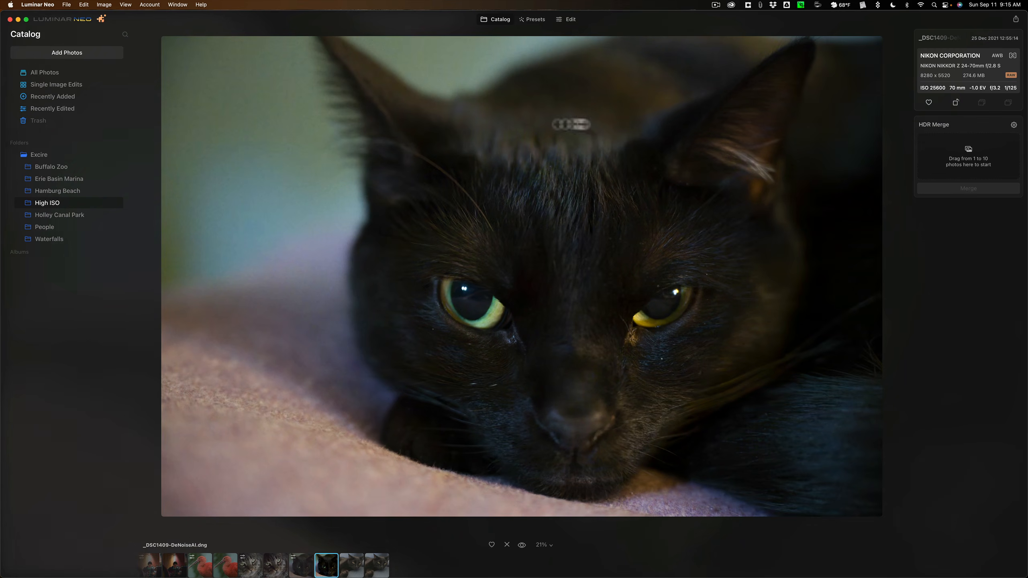
click(247, 204)
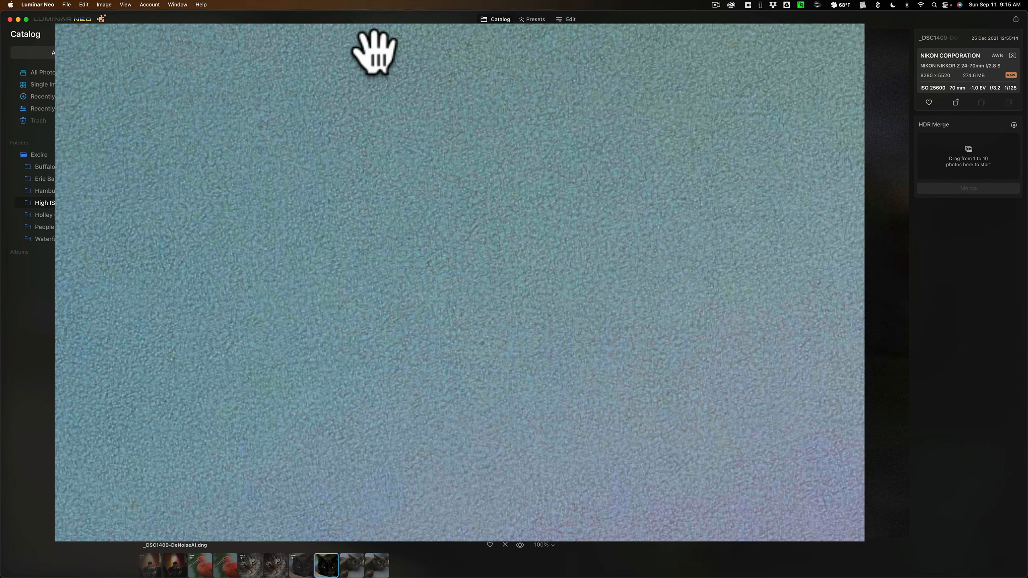
click(644, 160)
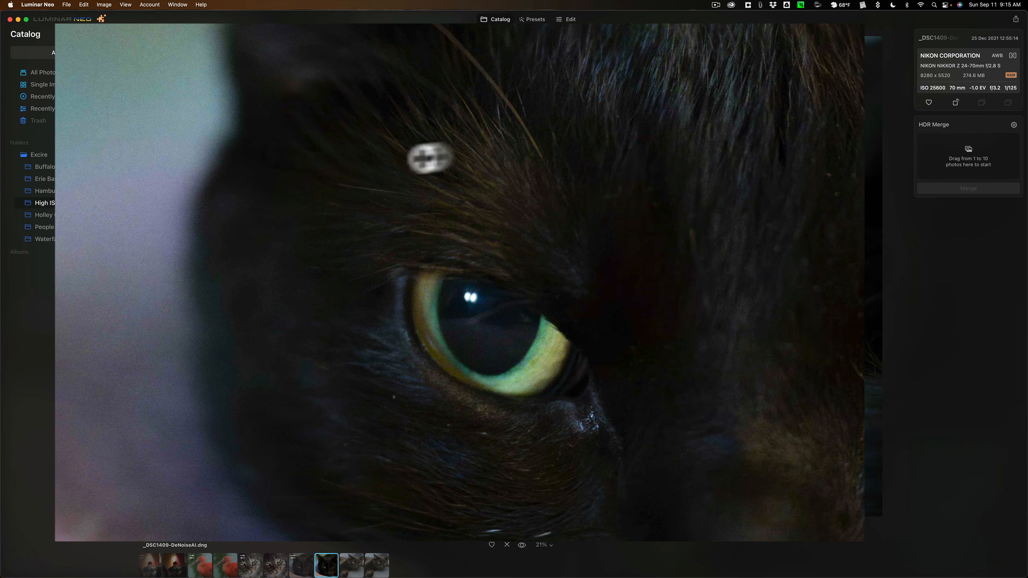
click(643, 160)
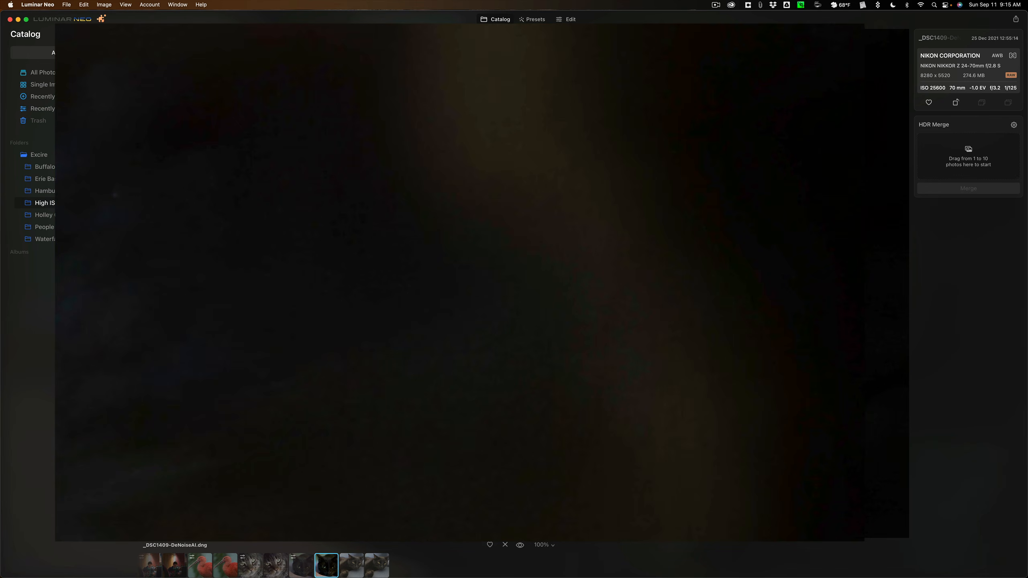
click(490, 163)
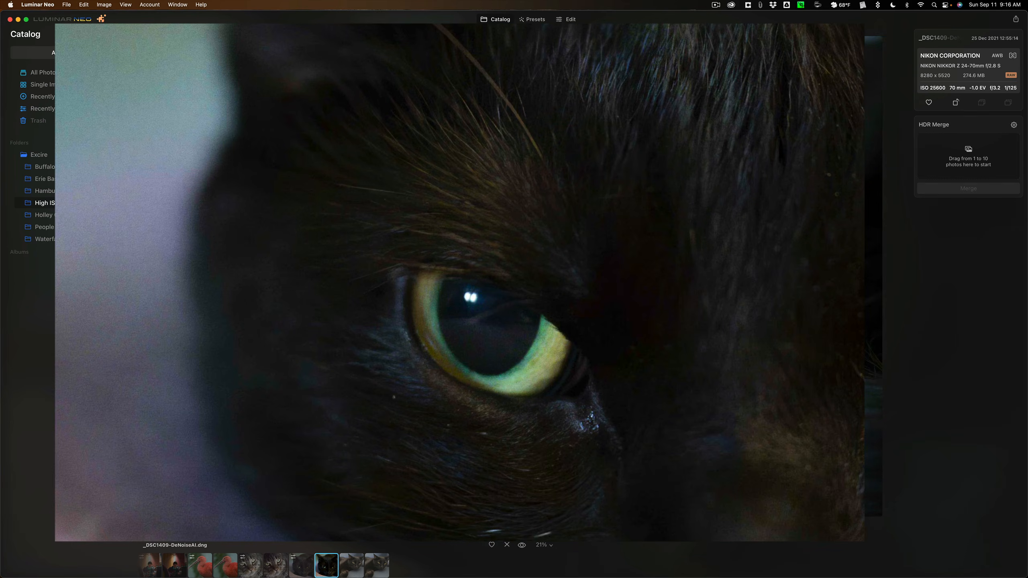
click(688, 286)
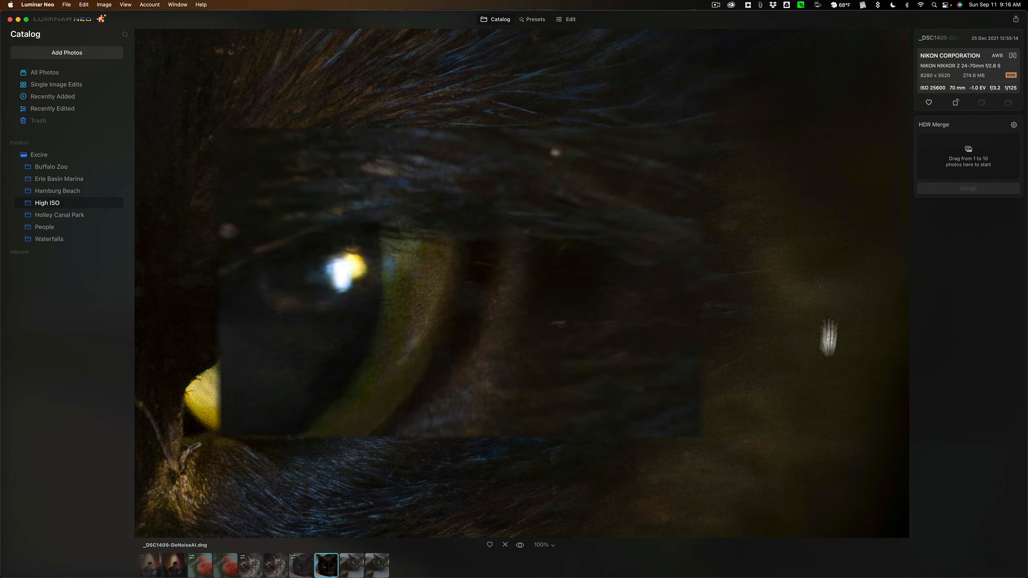
click(727, 326)
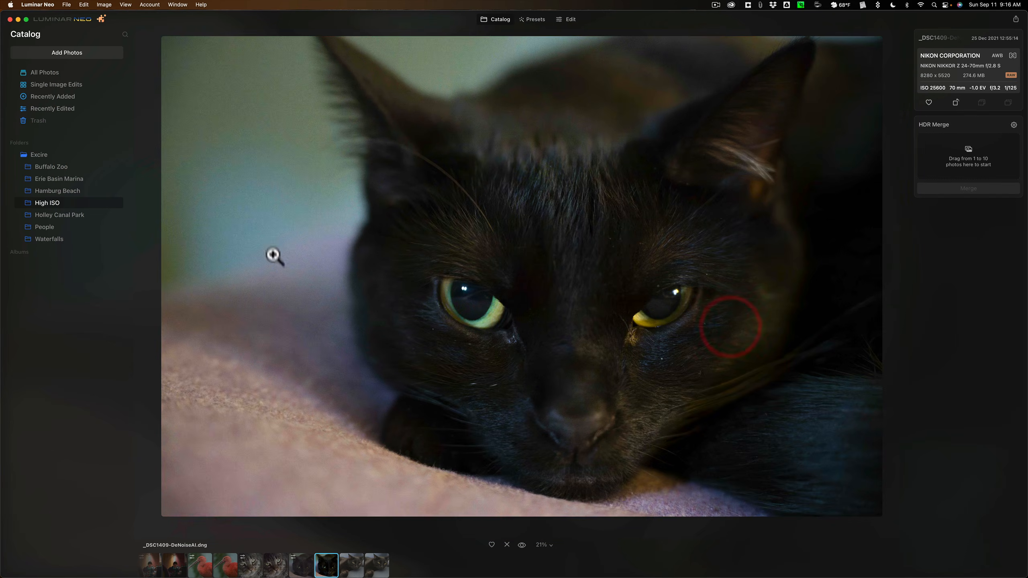
click(274, 250)
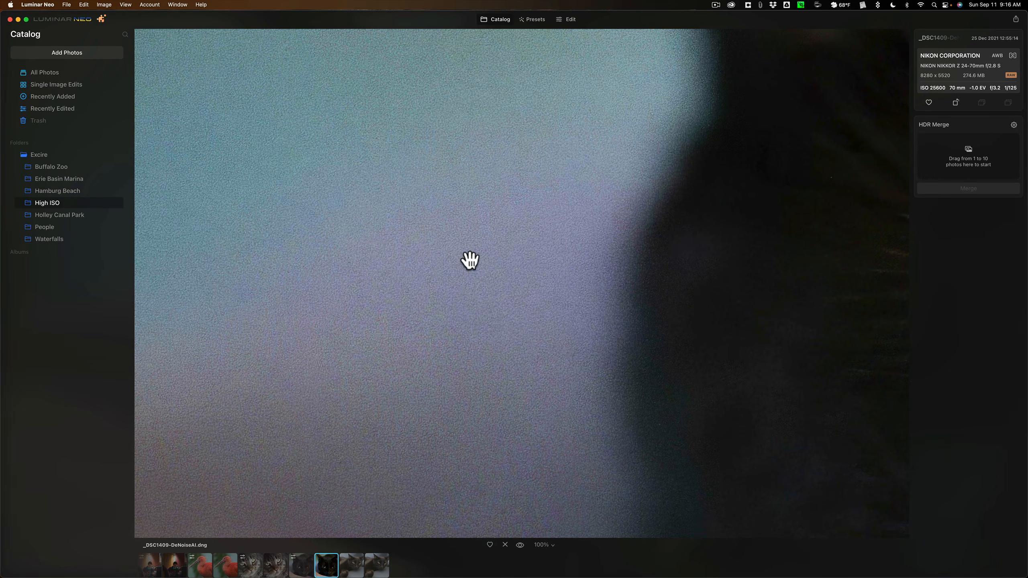
click(428, 255)
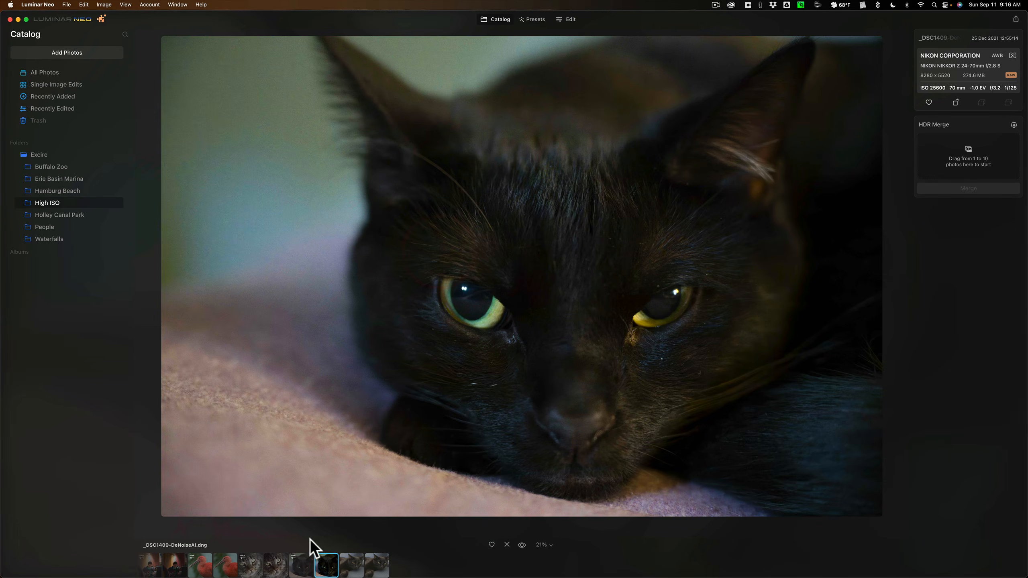
Open the Noiseless-edited _DSC1409.nef for comparison and inspect its blurred blue-green background at 100%
click(301, 567)
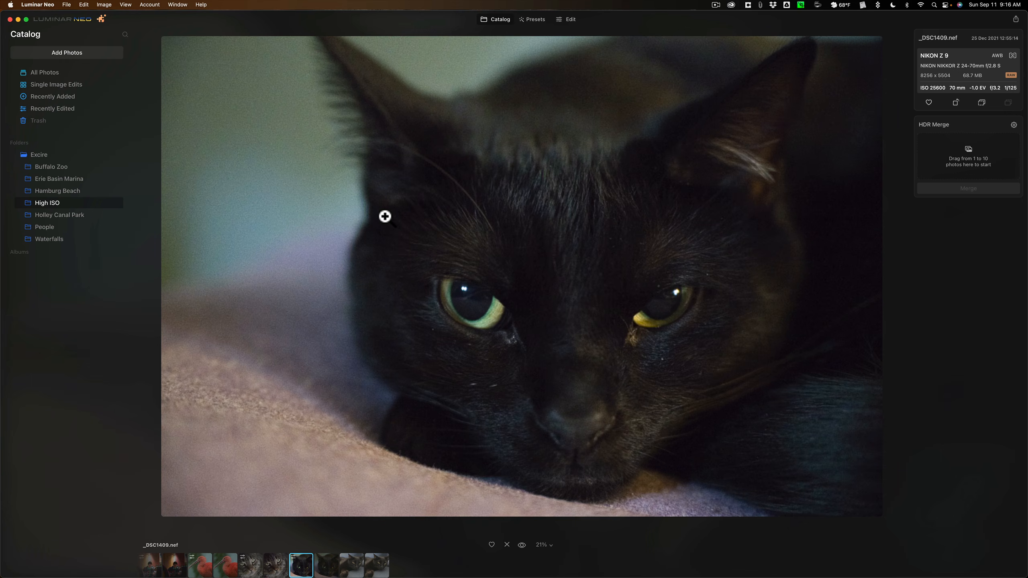
click(294, 202)
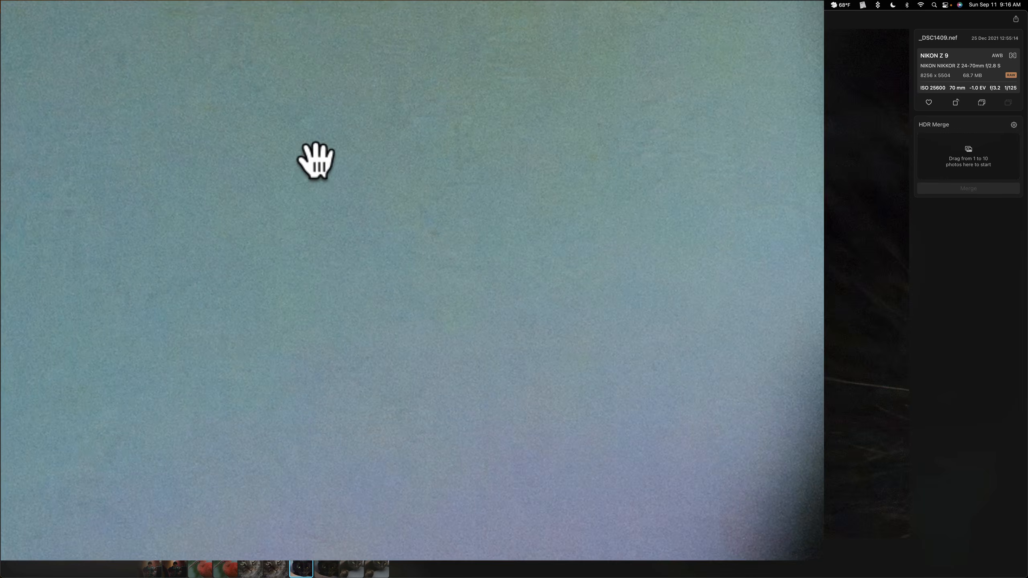
drag(320, 165, 737, 200)
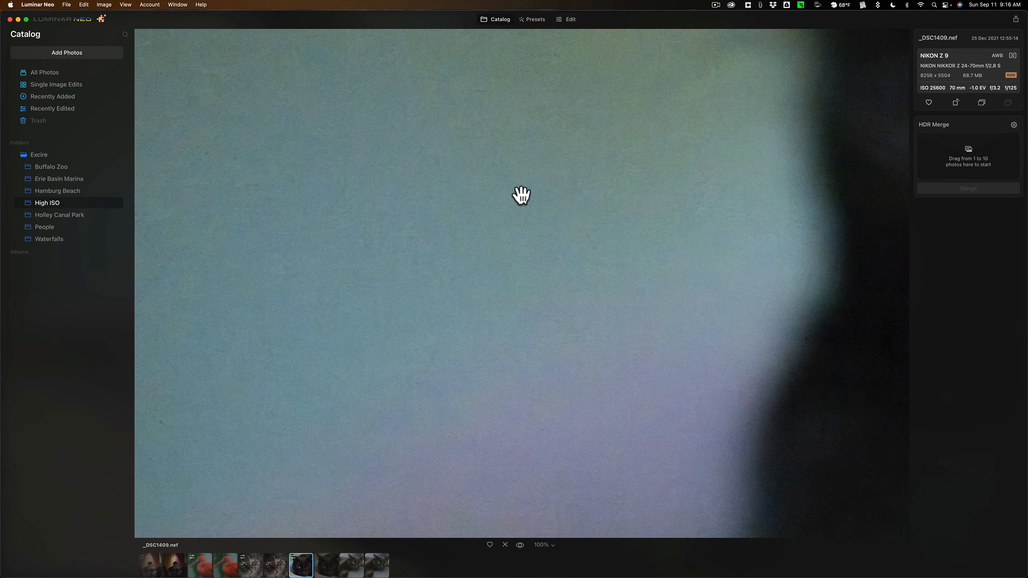
right_click(497, 207)
click(498, 207)
click(471, 199)
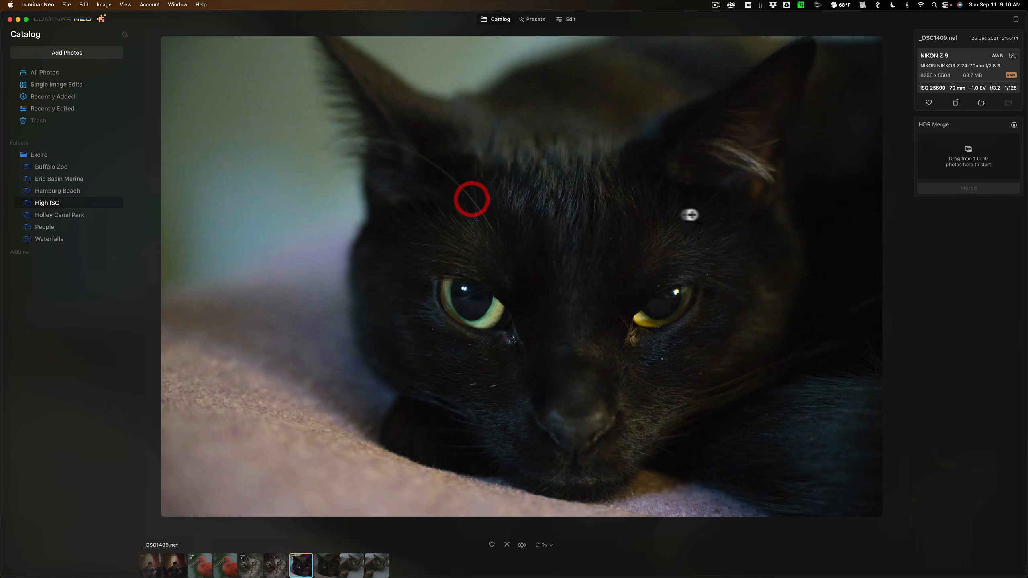
Inspect the dark fur and shadows beside the black cat's ear and eye in _DSC1409.nef at 100%
click(815, 209)
drag(817, 211, 619, 231)
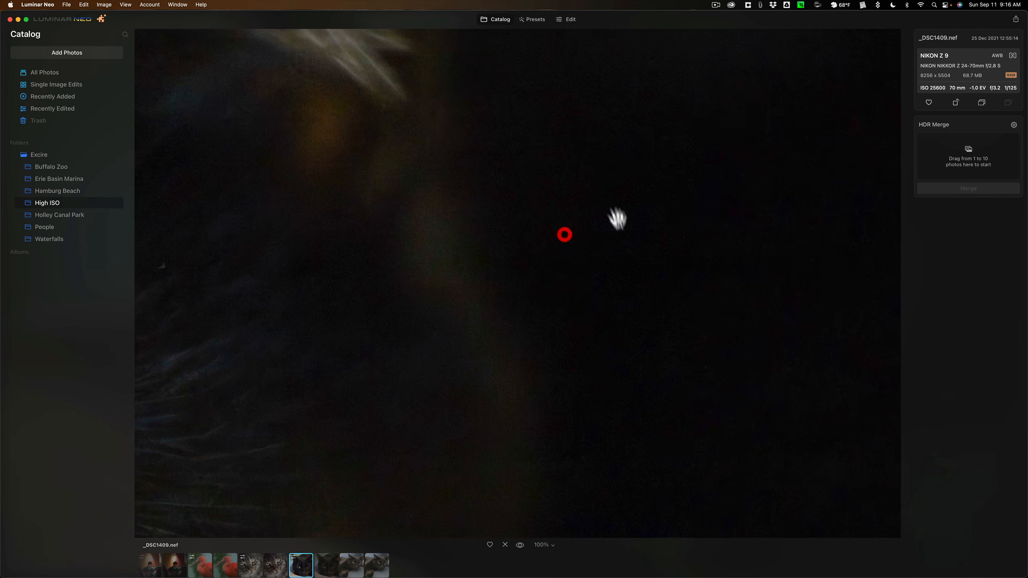
drag(635, 291, 884, 160)
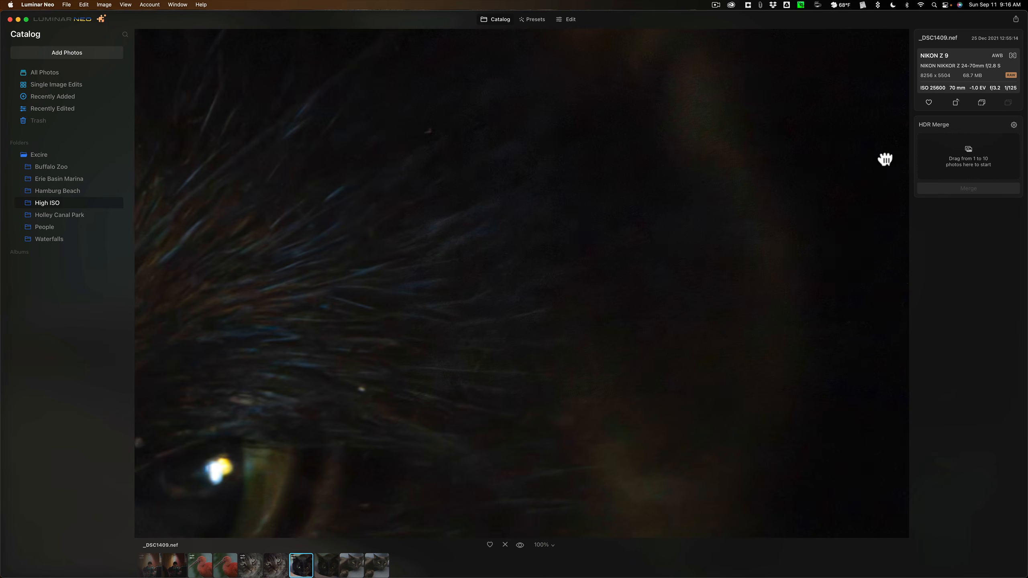
drag(681, 350, 706, 193)
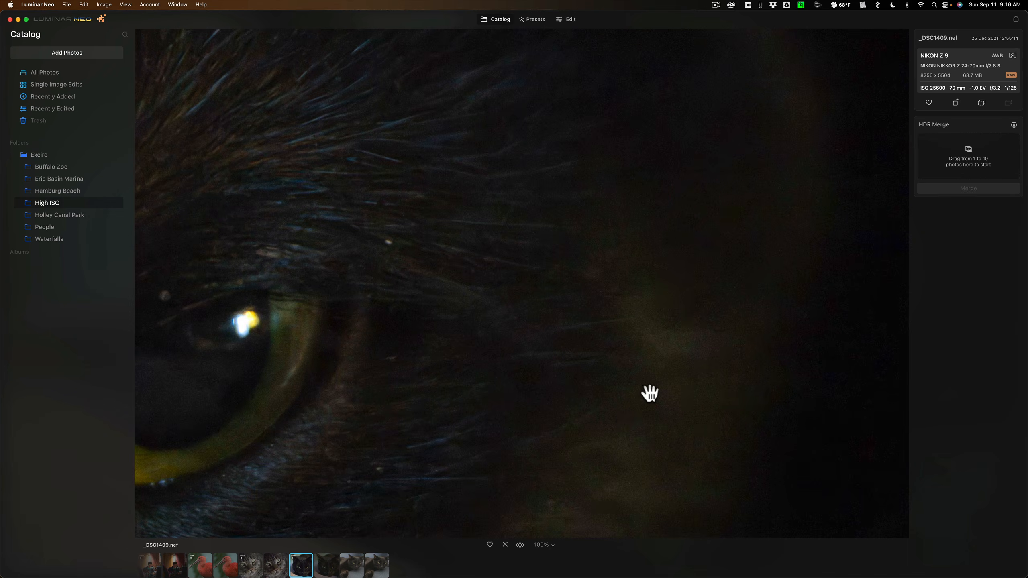
click(649, 393)
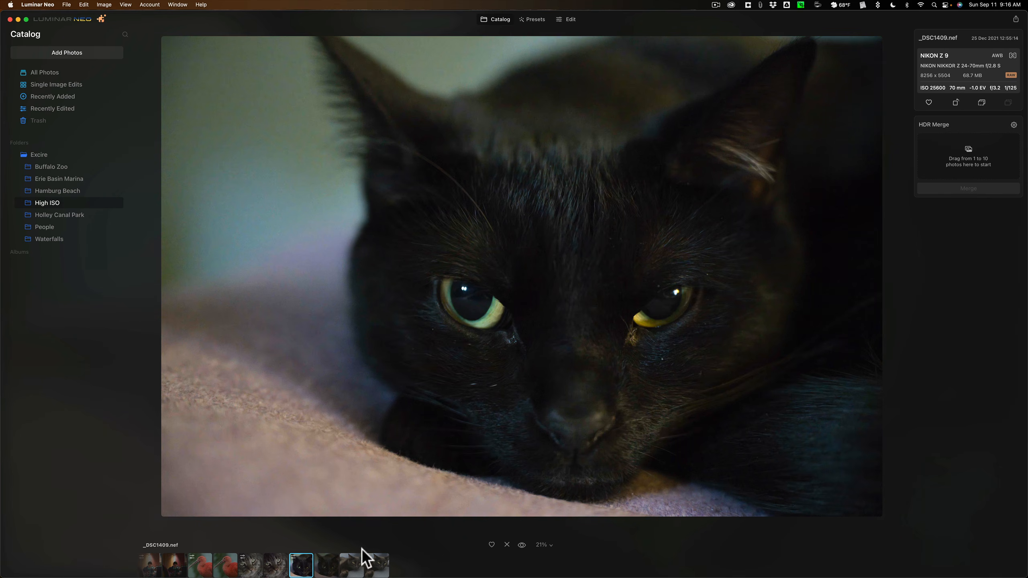
View _DSC0535.nef of the cat on the blue couch and compare it with _DSC0535-DeNoiseAI.dng
click(358, 567)
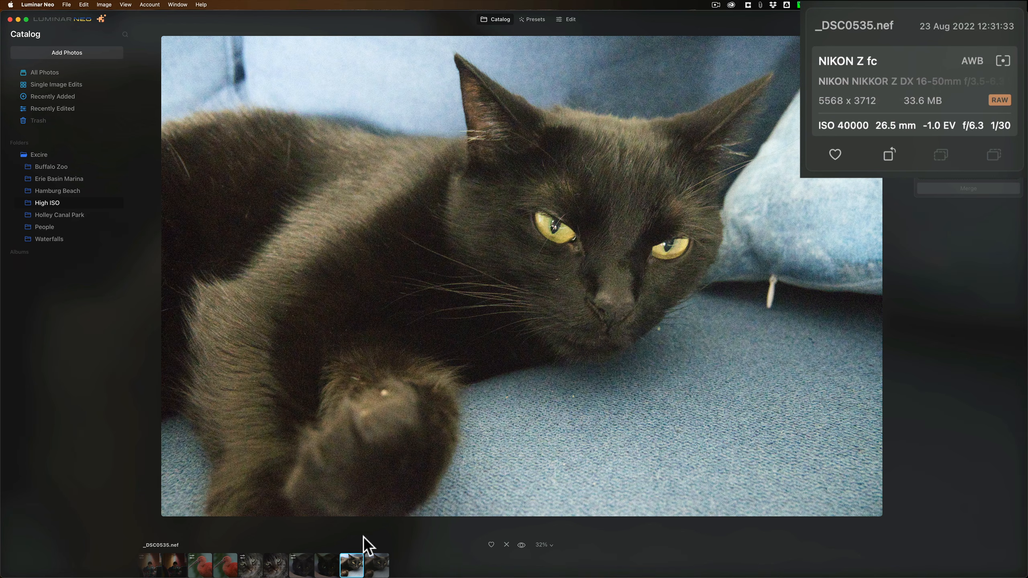
click(376, 567)
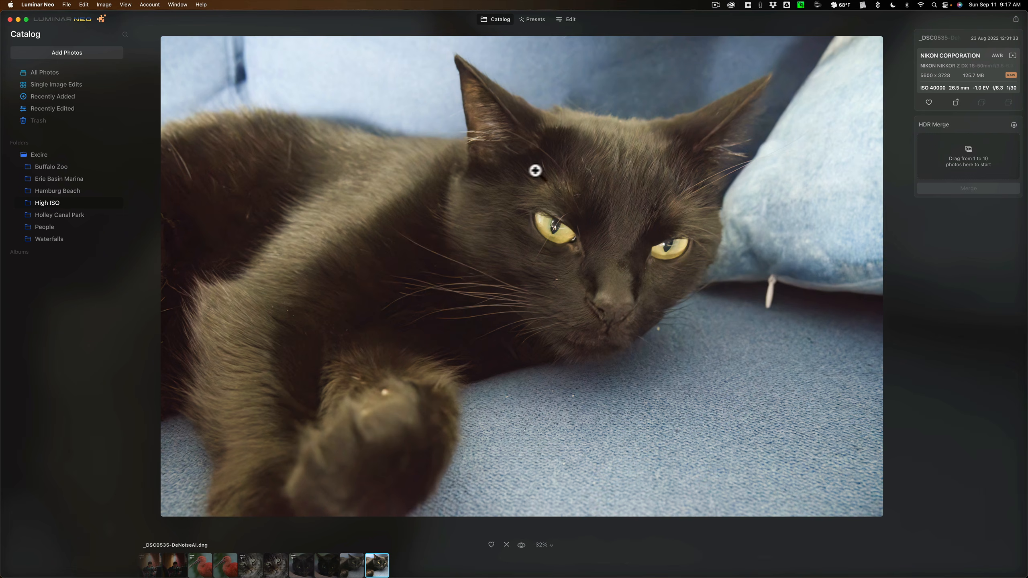
click(351, 567)
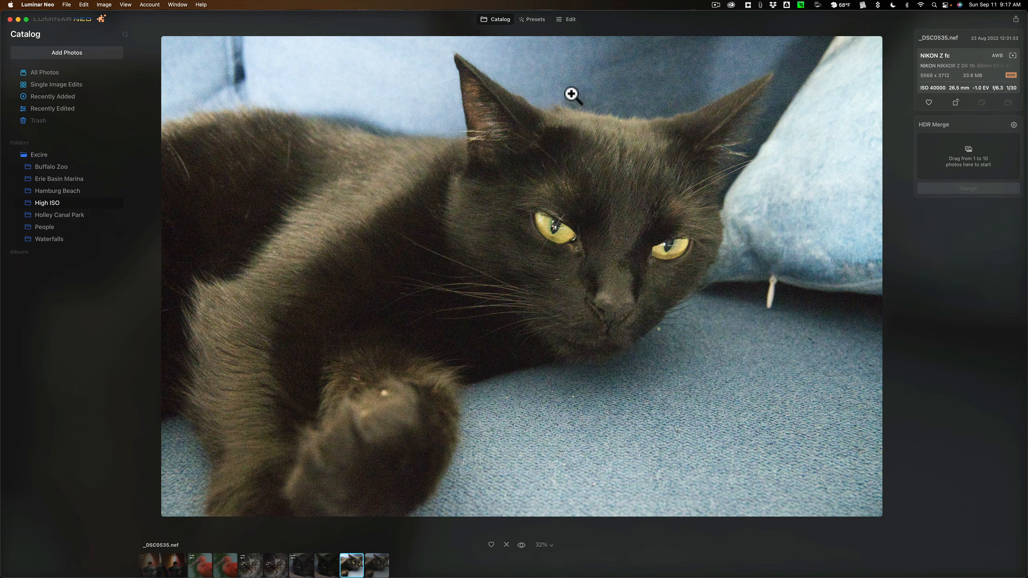
Open _DSC0535.nef for editing and apply the High level of Noiseless
click(567, 20)
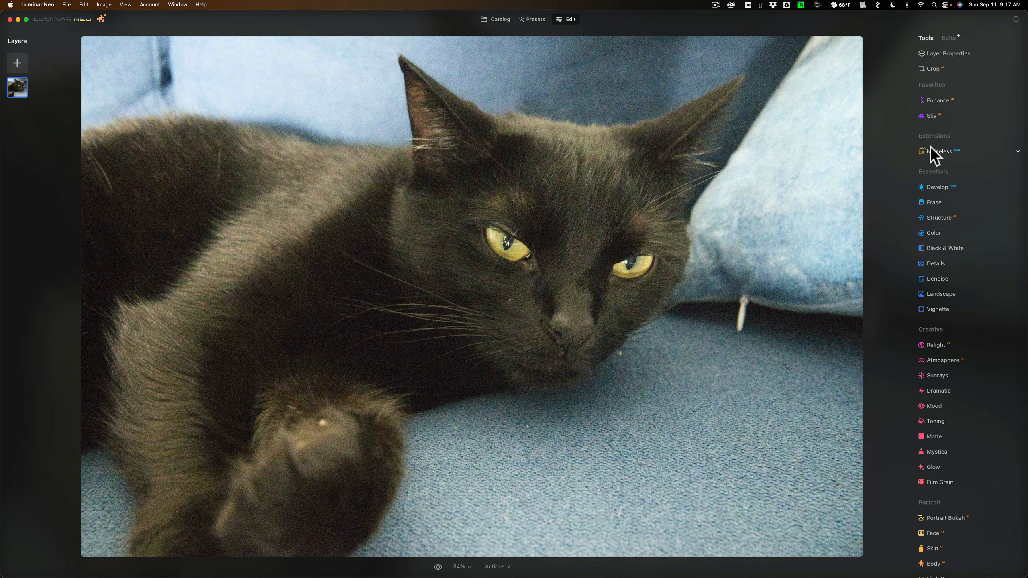
click(931, 149)
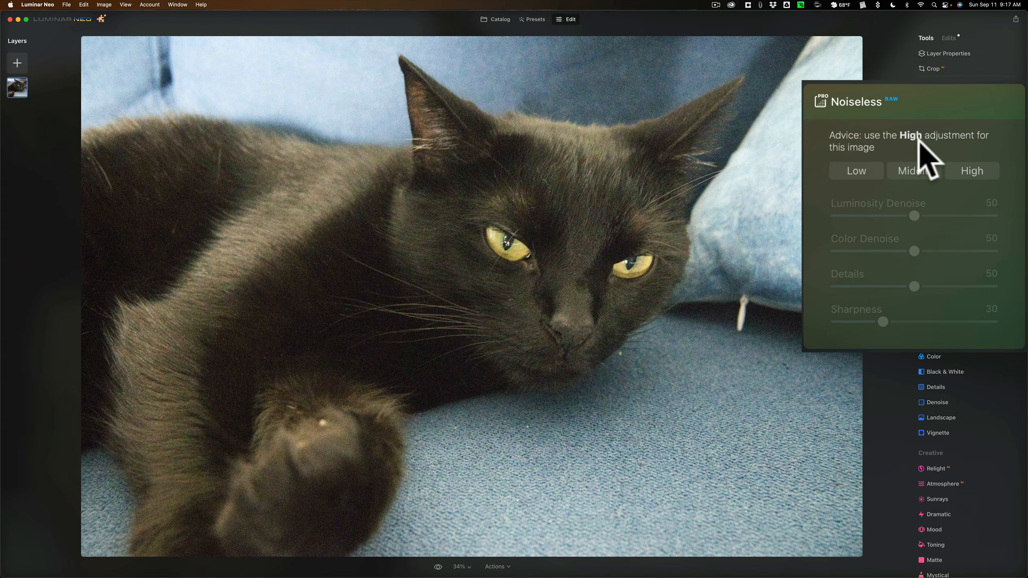
click(972, 172)
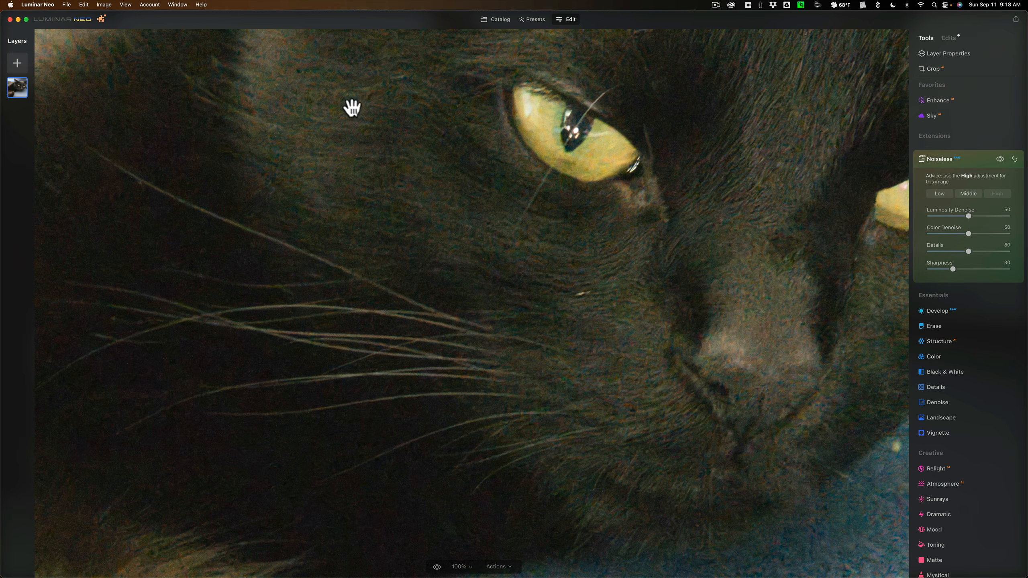
Inspect the couch cat's face, head fur and the blue background above it at 100%
drag(421, 202, 710, 323)
click(584, 195)
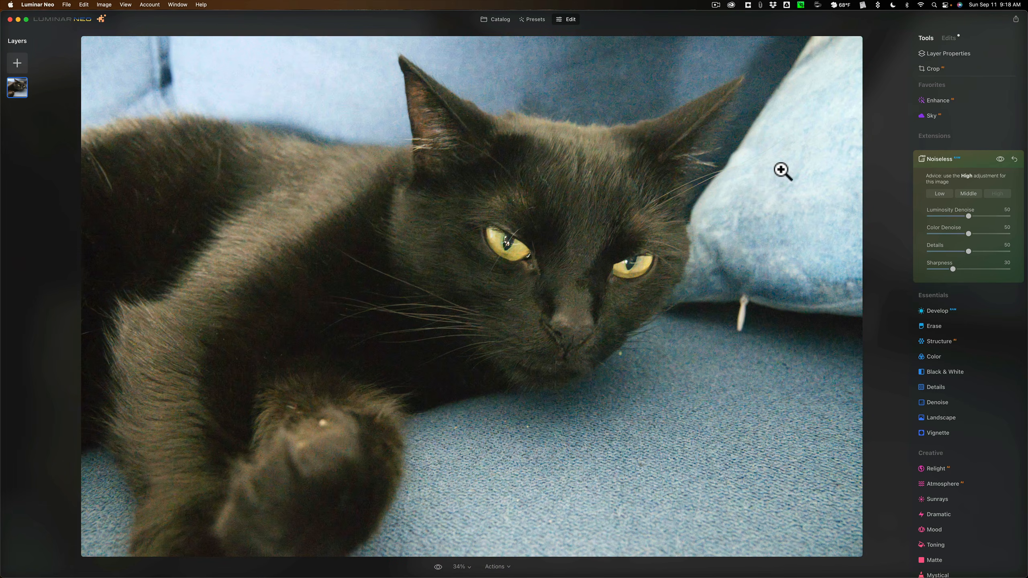
click(582, 97)
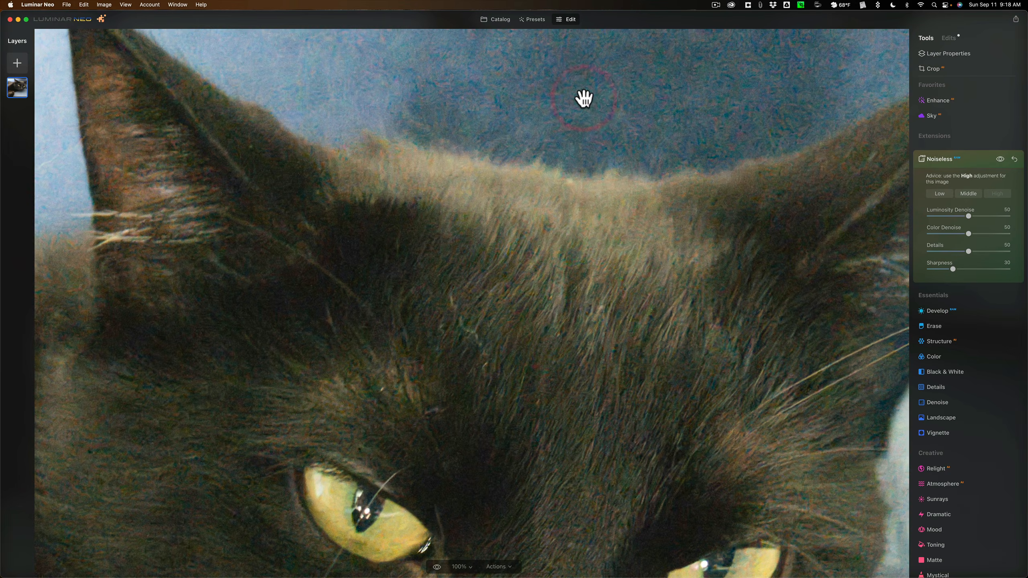
drag(535, 97, 534, 181)
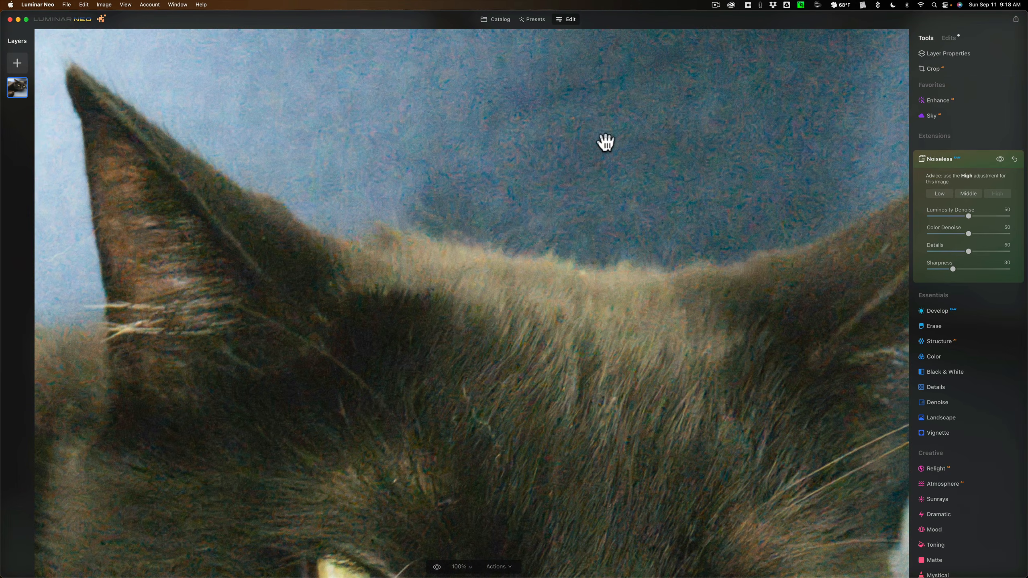
click(605, 140)
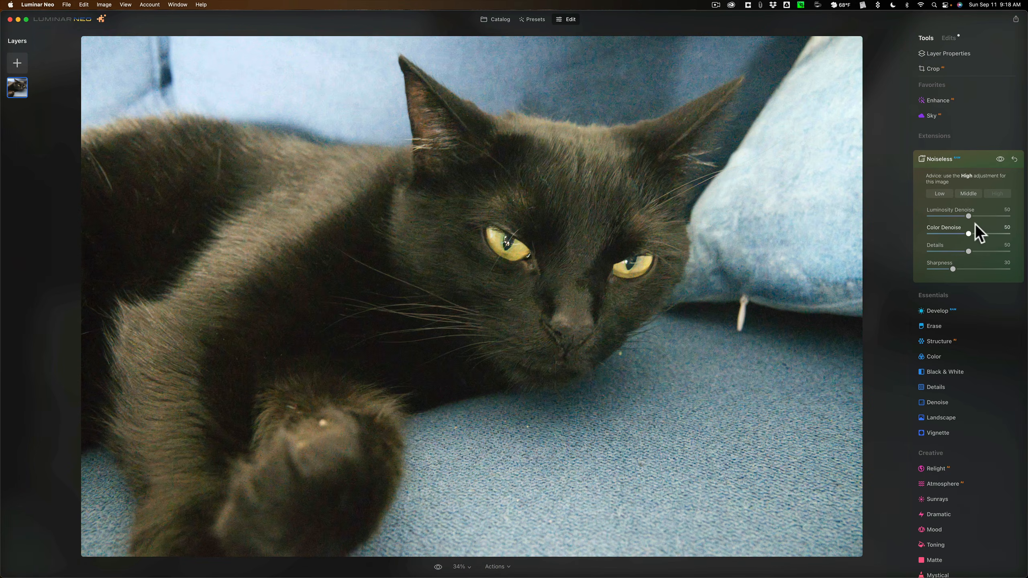
Set Luminosity Denoise and Color Denoise to 100 and check the cat's back and background at 100%
drag(968, 233, 1010, 216)
click(1000, 158)
click(302, 96)
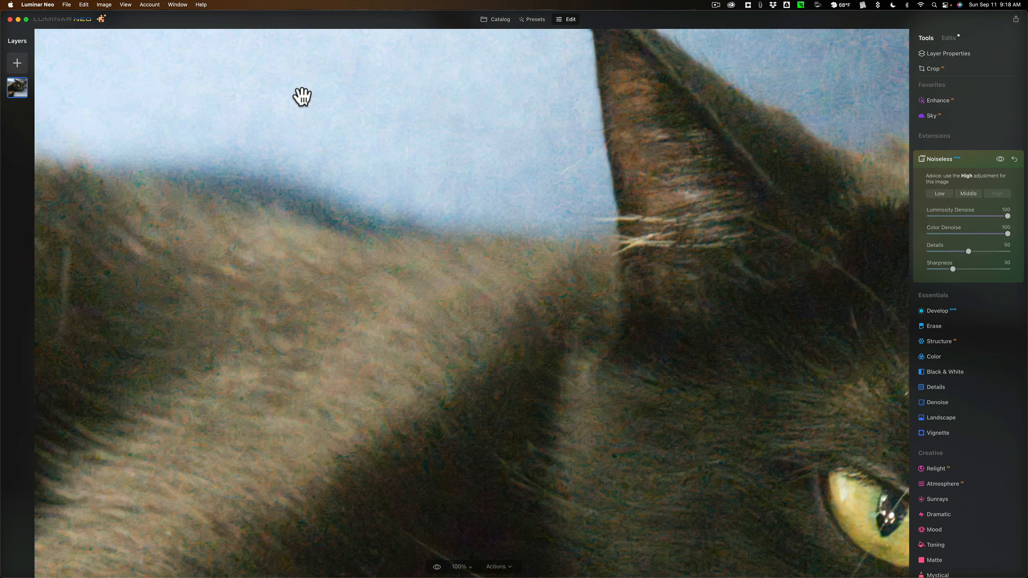
click(301, 96)
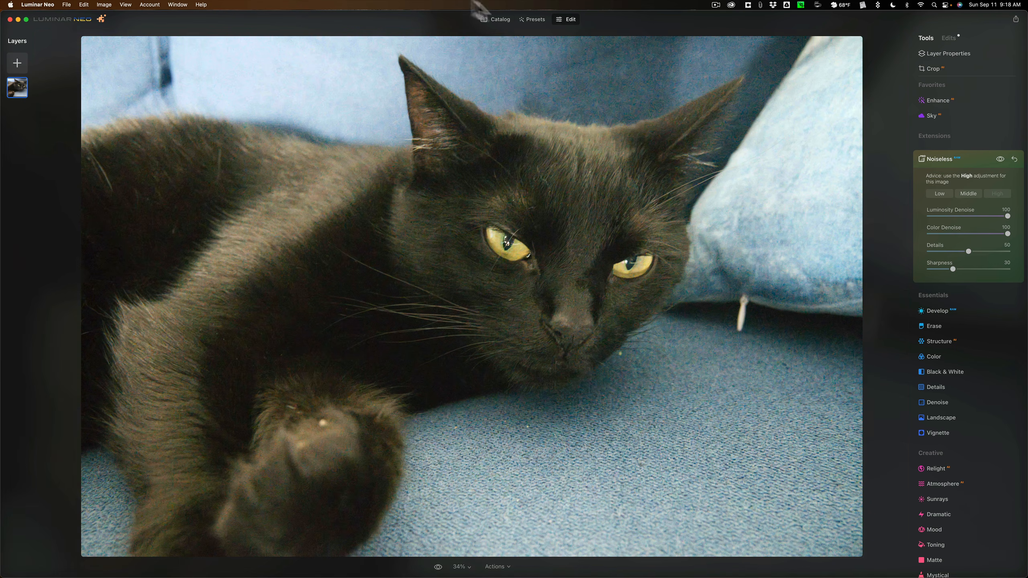
Return to the catalog, open _DSC0535-DeNoiseAI.dng enlarged and inspect the background, fur, eyes and pillow at 100%
click(492, 18)
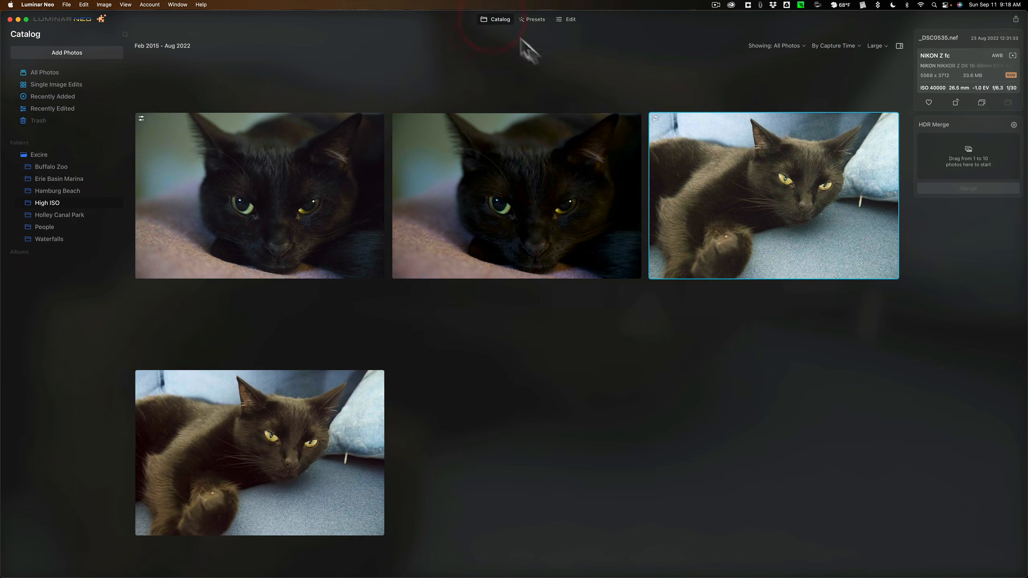
double_click(256, 416)
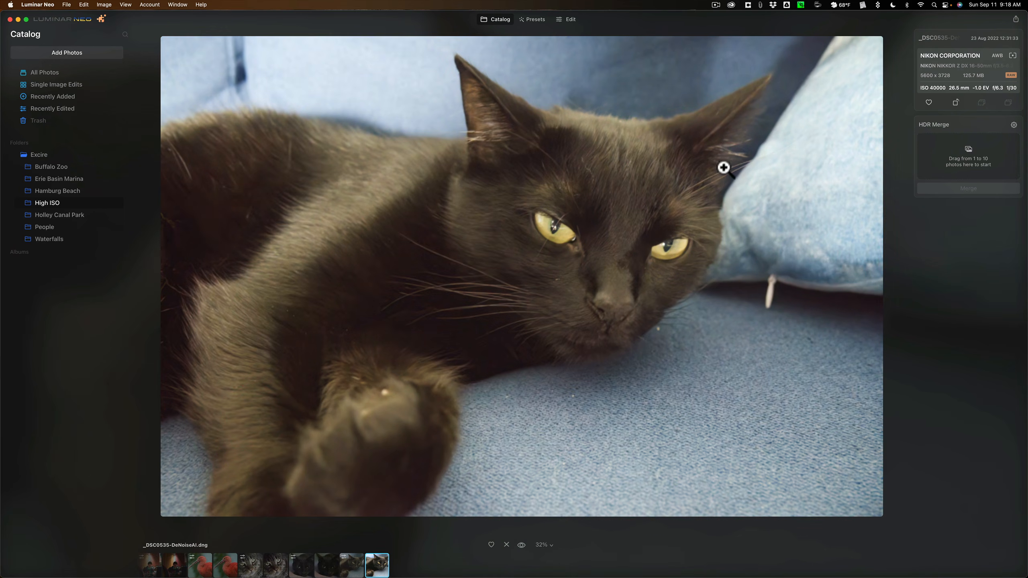
click(604, 93)
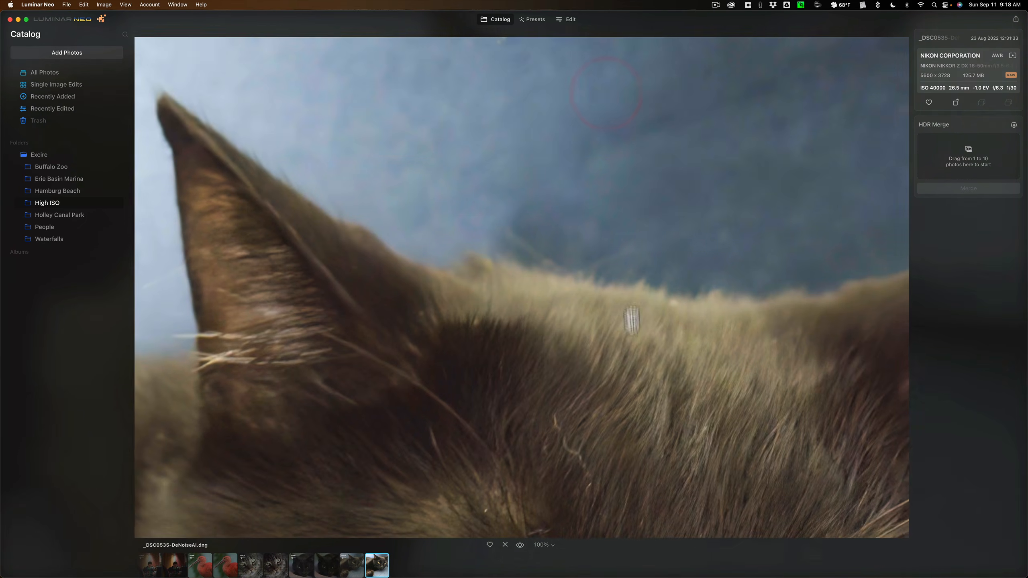
click(636, 360)
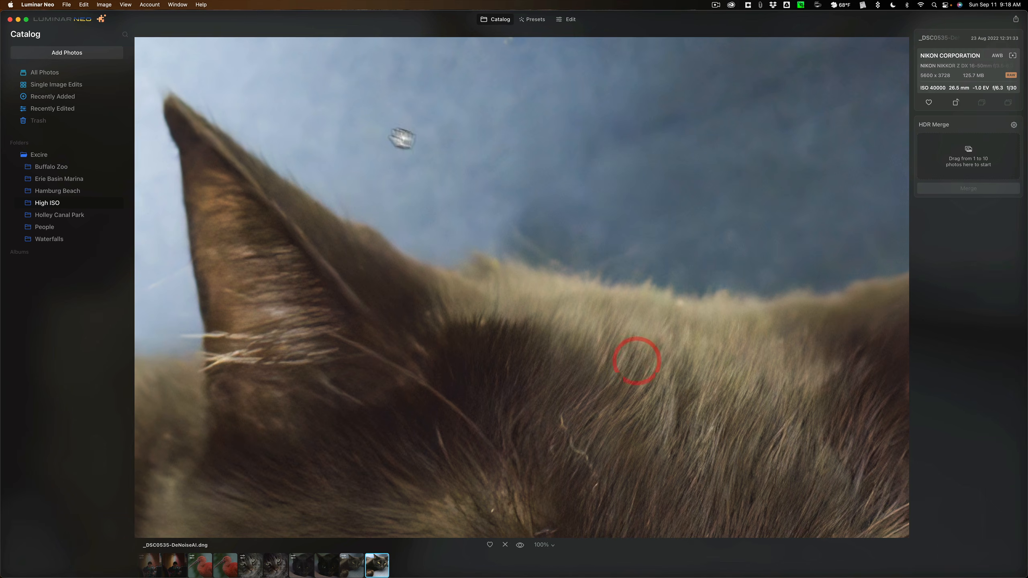
click(719, 239)
click(661, 180)
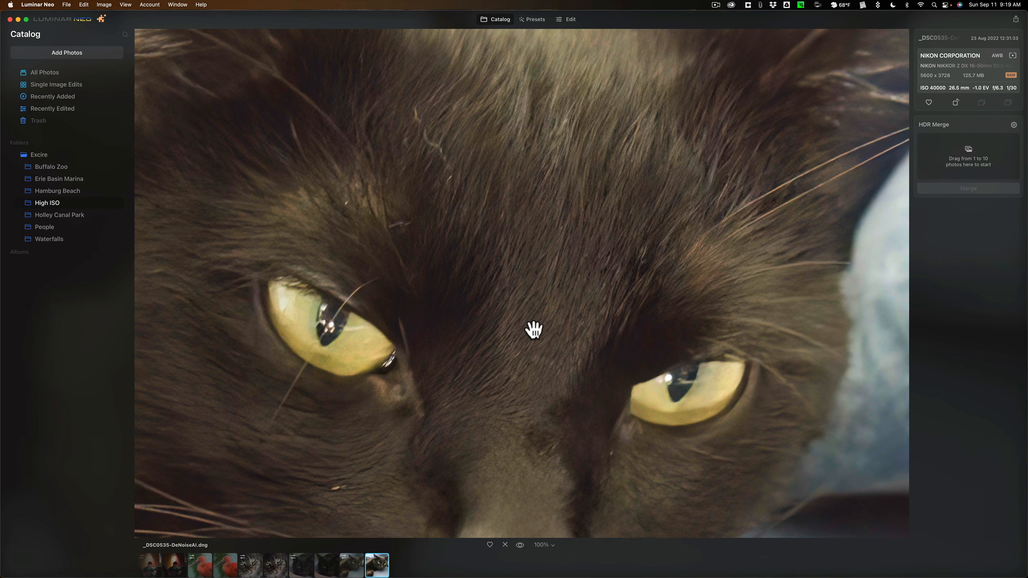
click(573, 318)
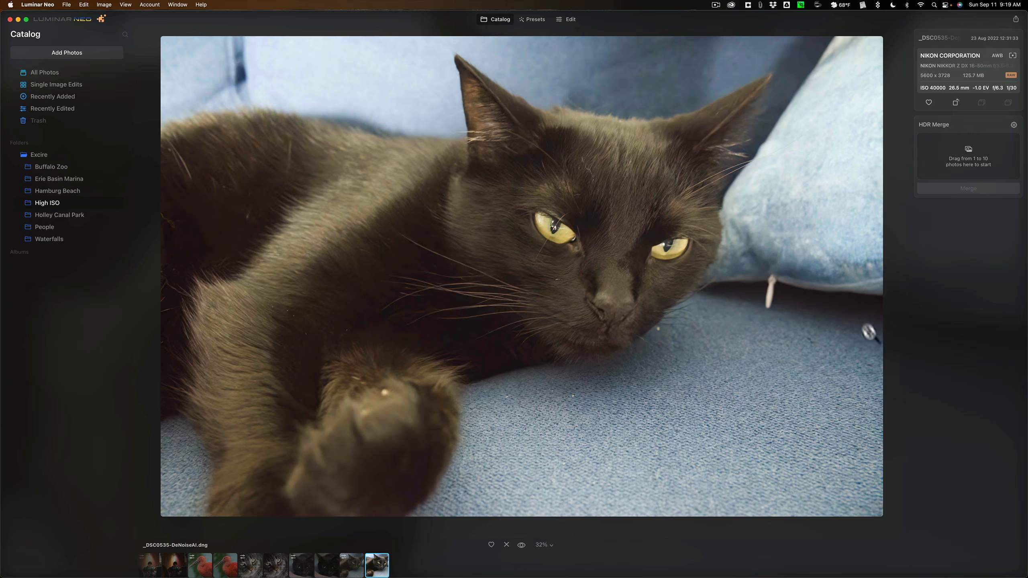
click(835, 276)
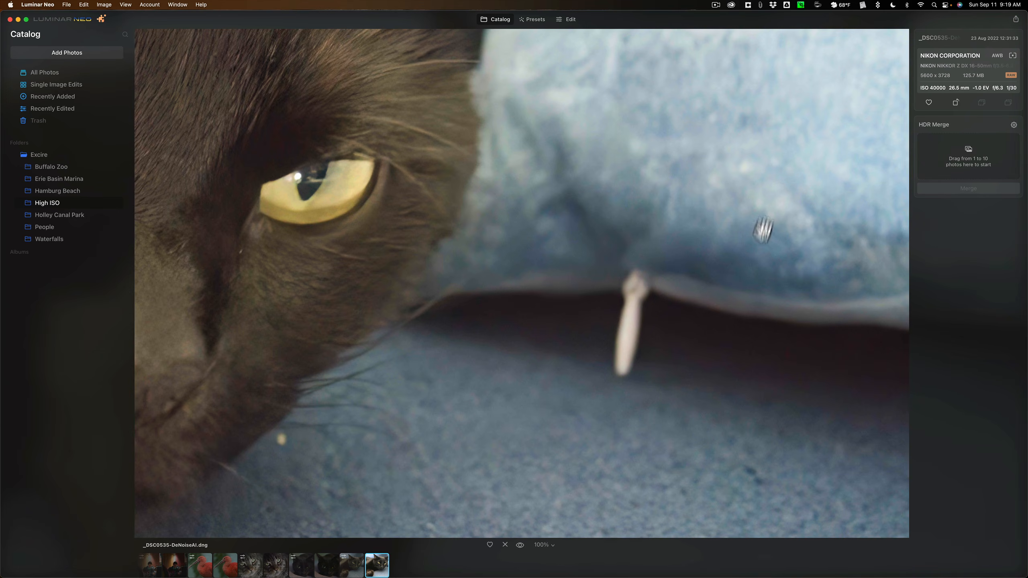
click(630, 282)
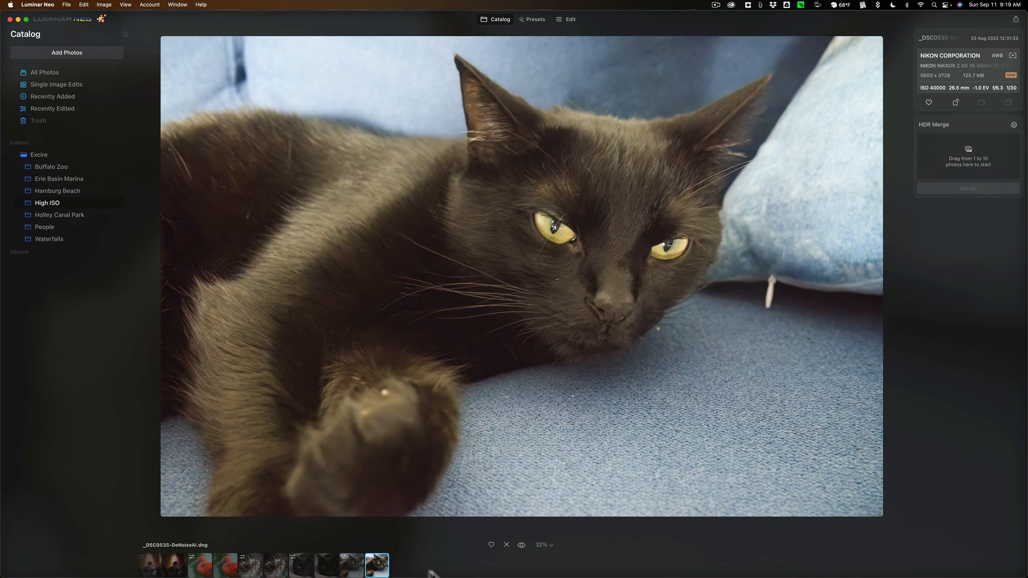
Compare the cat's back and the background behind it at 100% in _DSC0535.nef and _DSC0535-DeNoiseAI.dng
click(353, 567)
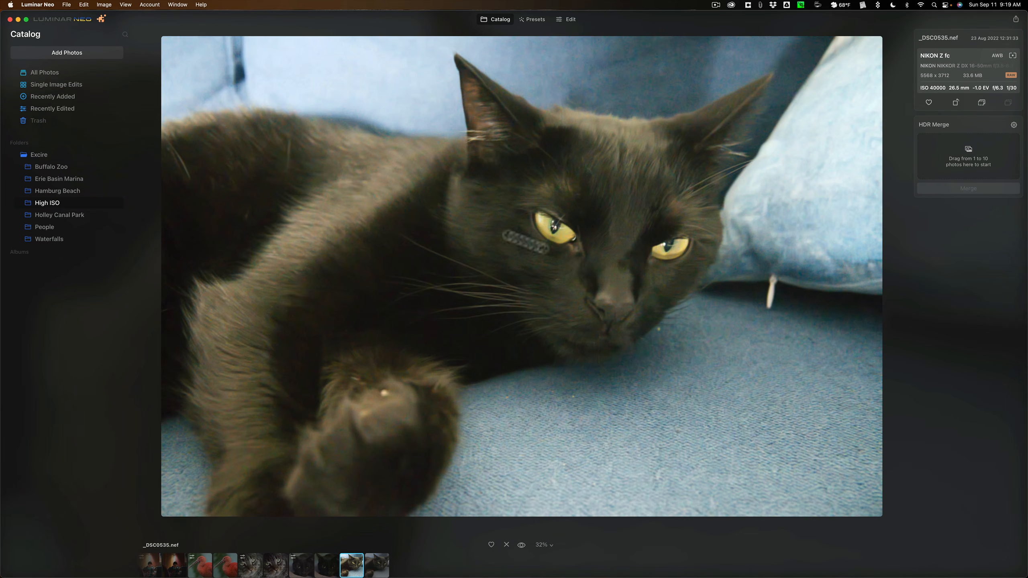
click(436, 110)
drag(436, 110, 497, 261)
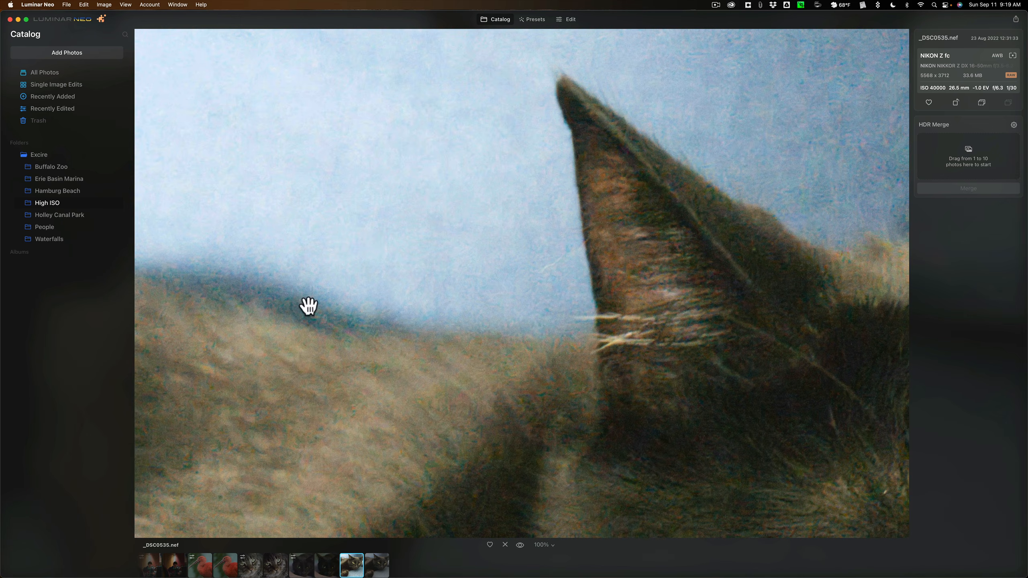
click(376, 569)
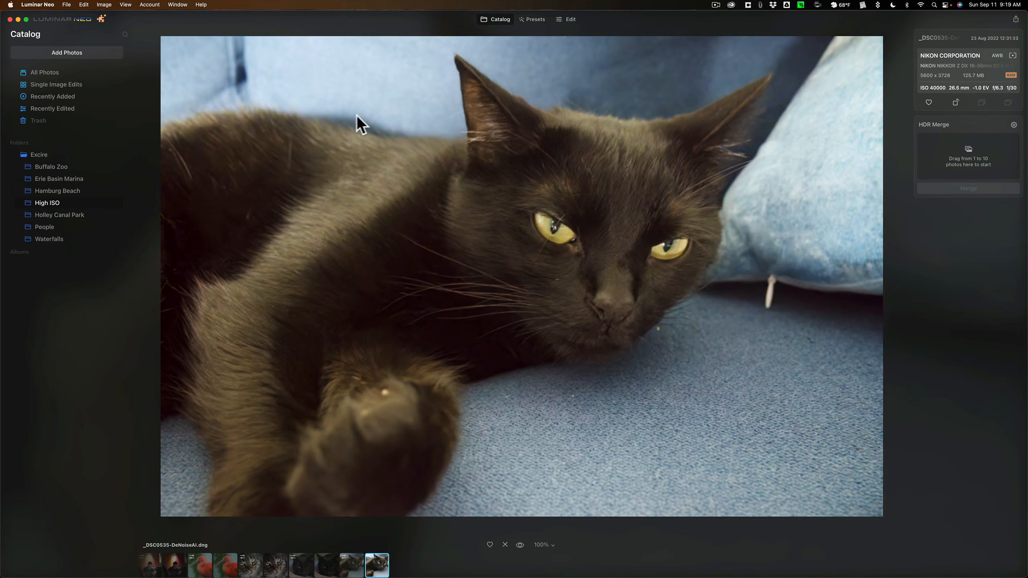
click(340, 117)
drag(340, 117, 403, 215)
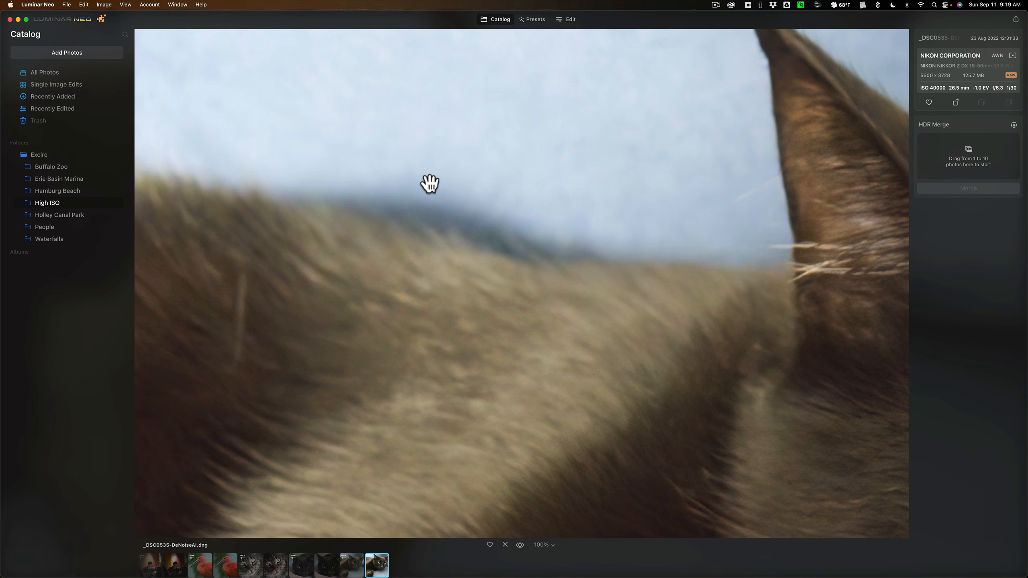
Go back to _DSC0535.nef and recheck the fur edge along the cat's back at 100%
click(352, 565)
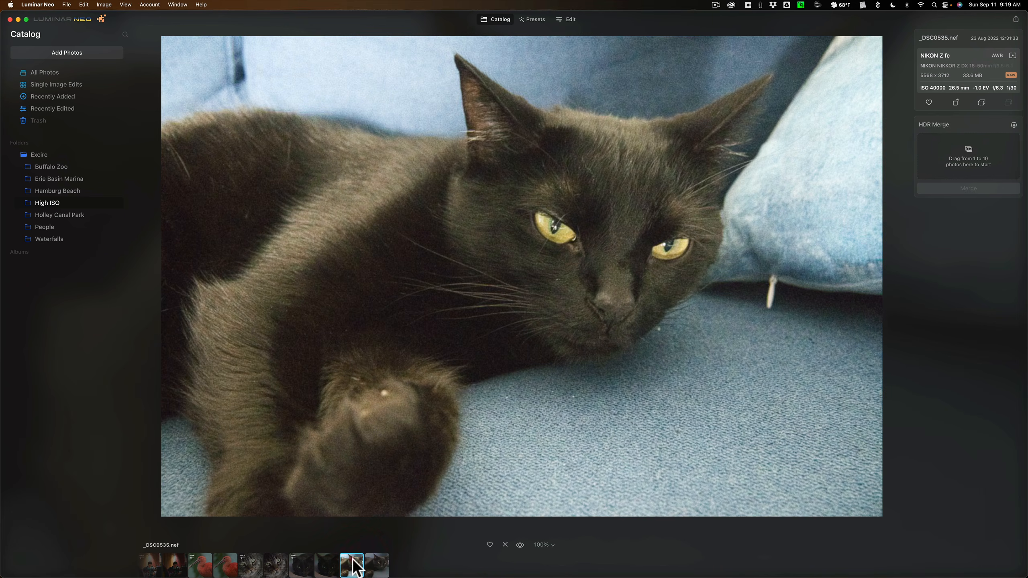
click(342, 119)
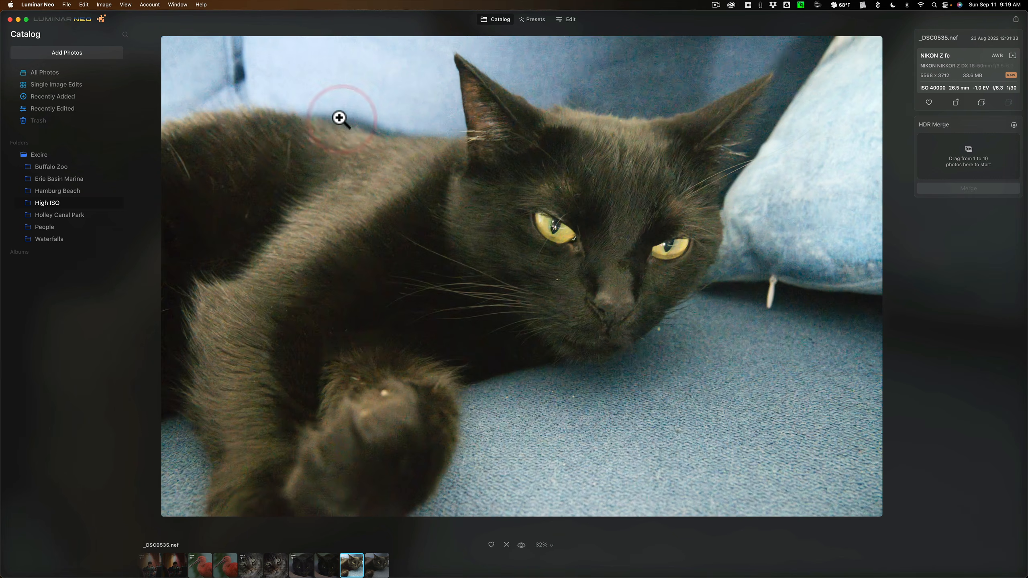
click(342, 120)
drag(344, 124, 421, 190)
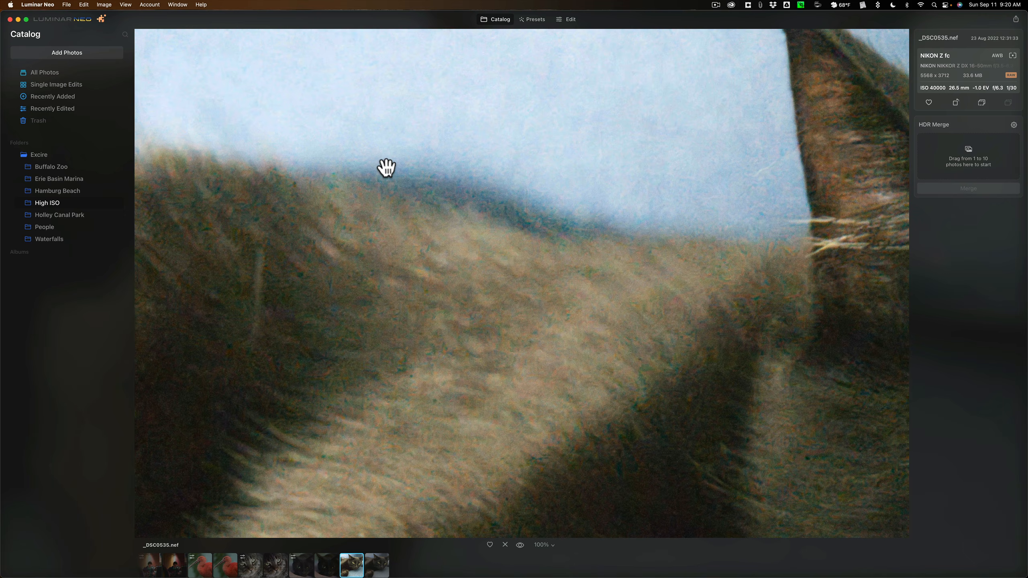
Fit _DSC0535.nef in view, open it for editing and show its applied Noiseless adjustments
click(584, 206)
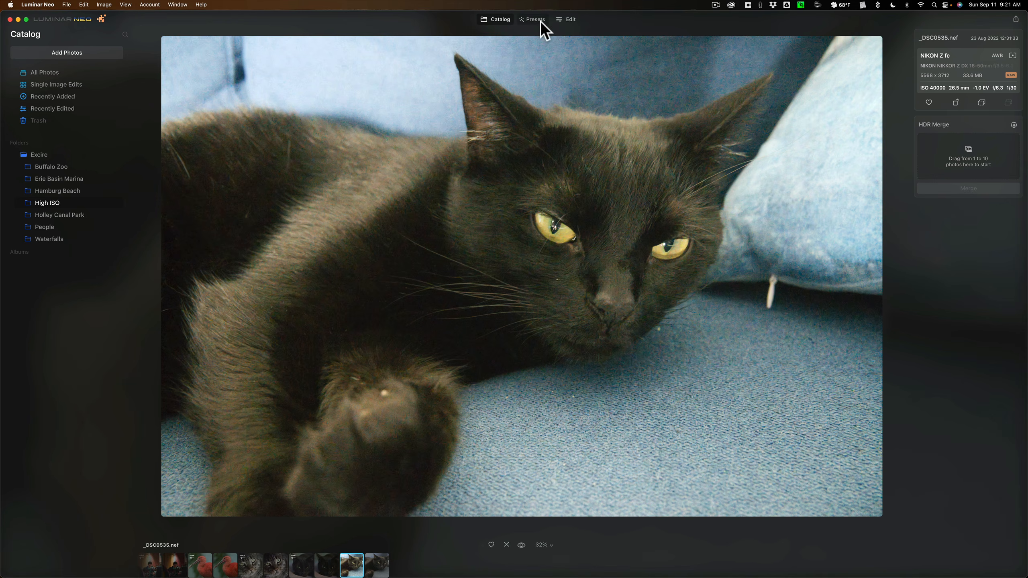
click(575, 19)
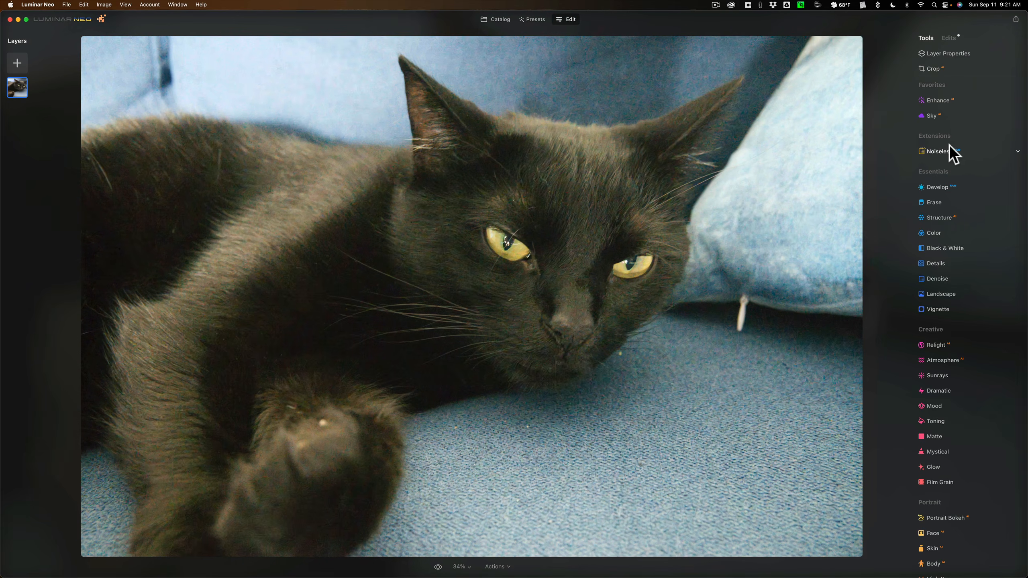
click(947, 148)
click(945, 37)
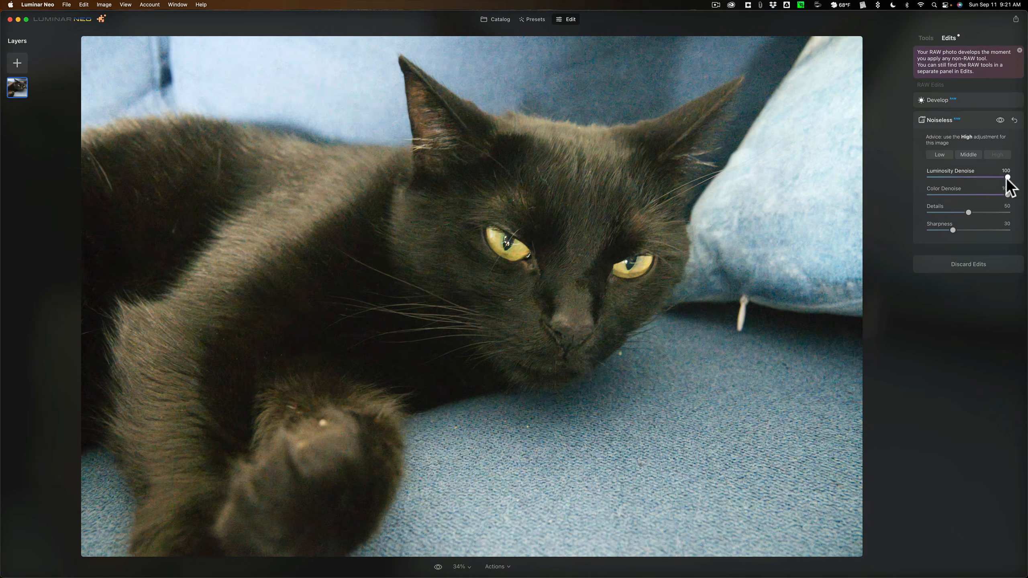
Try Luminosity Denoise at 0 and a lower Color Denoise, returning both to 100
drag(1006, 177, 884, 185)
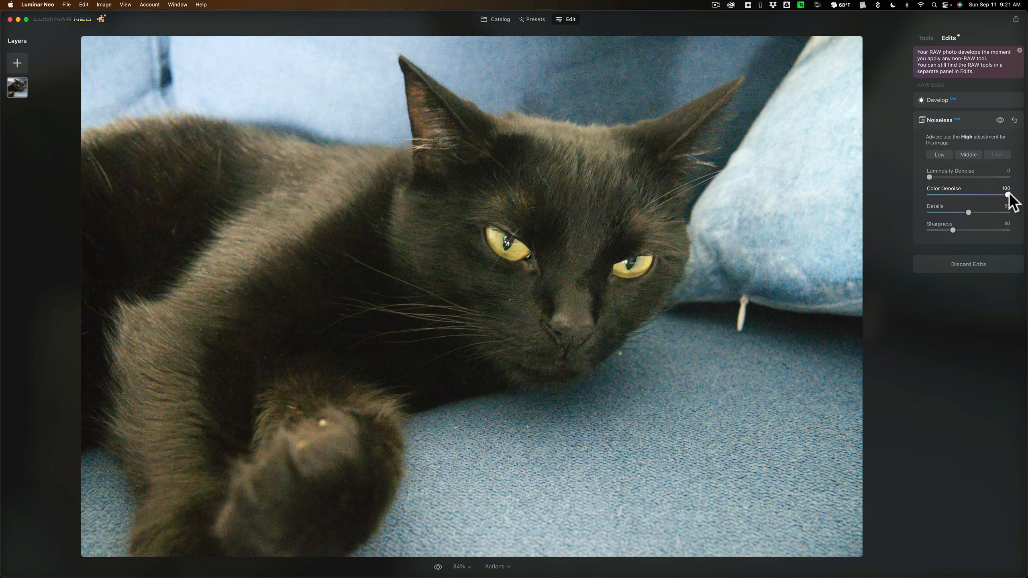
drag(928, 174, 1027, 178)
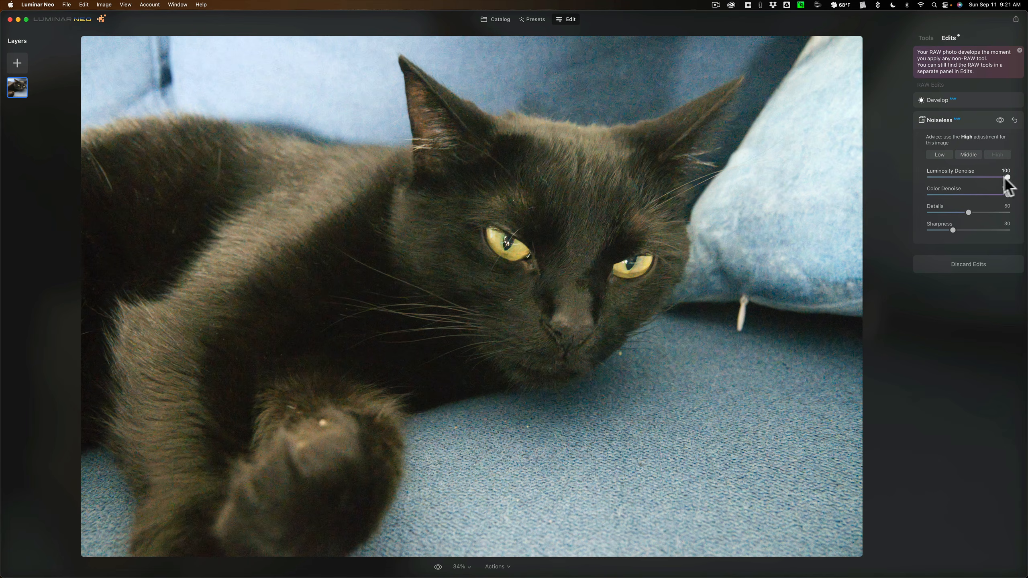
mouse_move(1009, 178)
mouse_down()
mouse_move(907, 195)
mouse_move(884, 187)
mouse_move(1024, 178)
mouse_move(966, 179)
mouse_move(997, 195)
mouse_up()
drag(969, 195, 1027, 195)
drag(971, 177, 1020, 179)
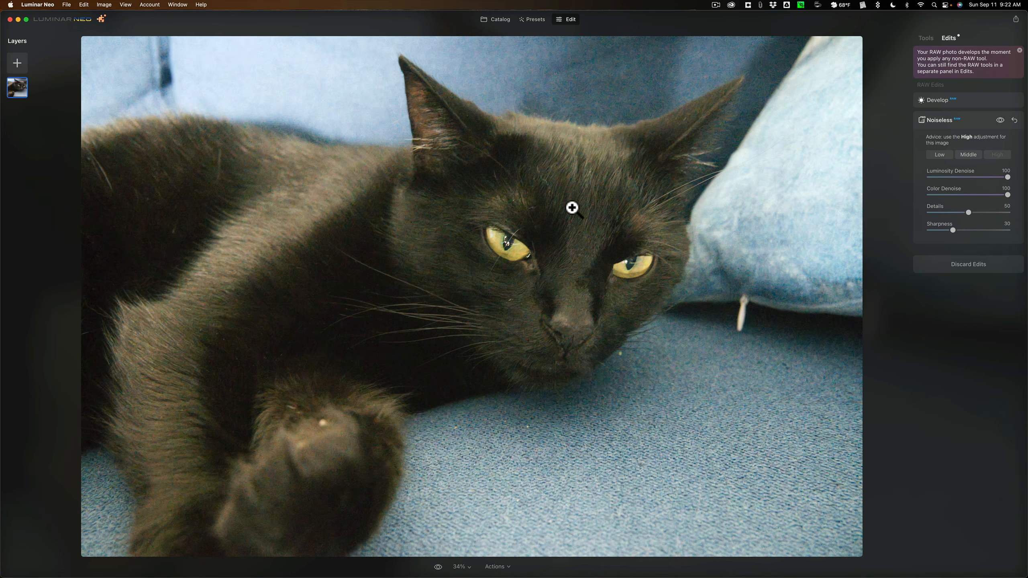